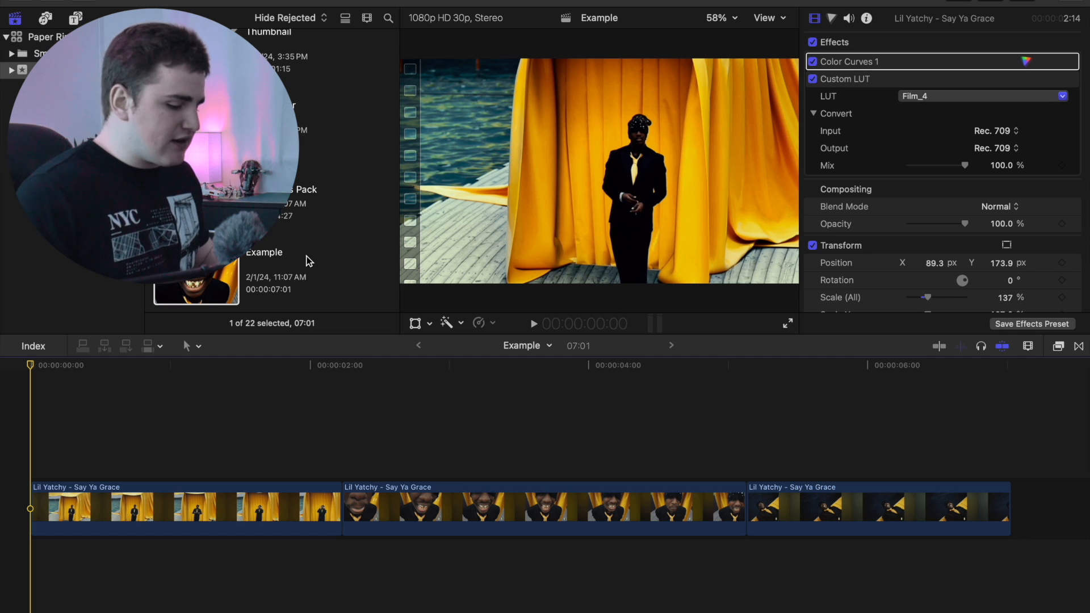
Step: Open the media import window and browse to the Paper Rip Transitions folder inside Ultimate Transition Pack on the Samsung T7 drive
key("super+i")
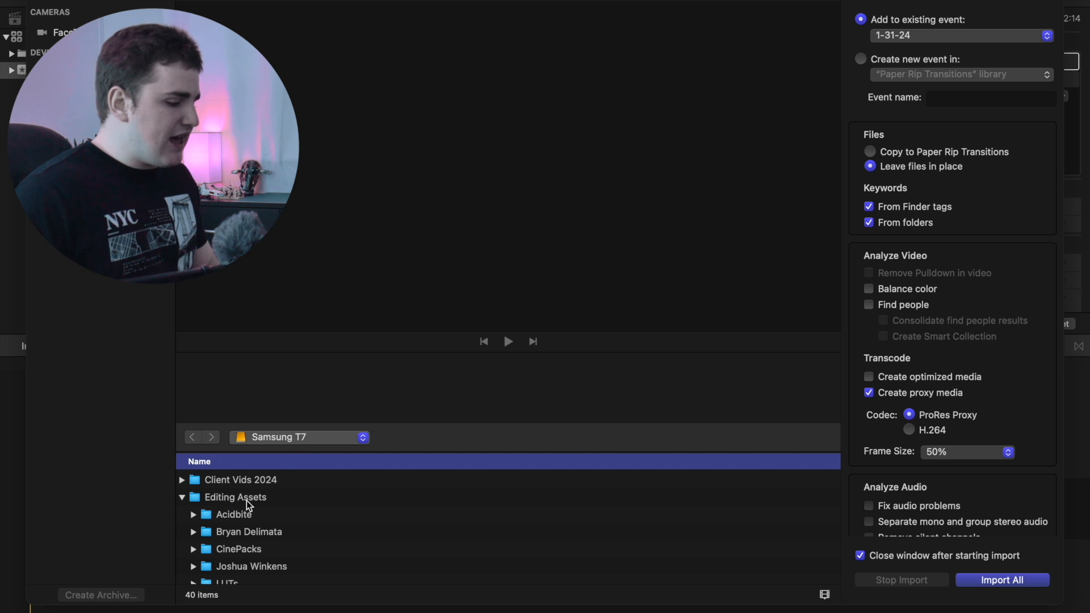
scroll(248, 501, "down", 5)
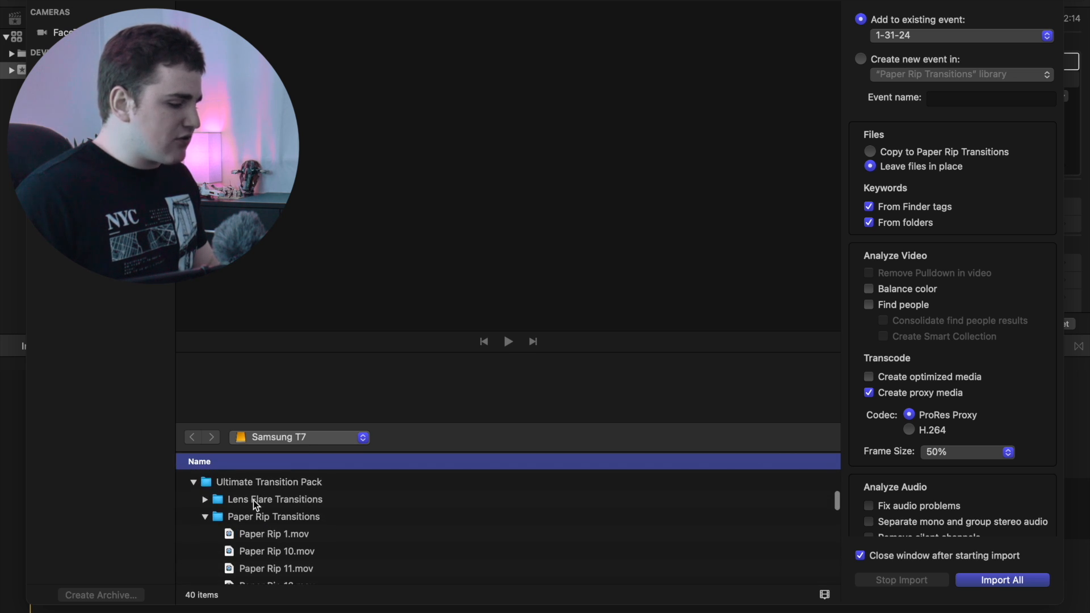
scroll(256, 506, "down", 1)
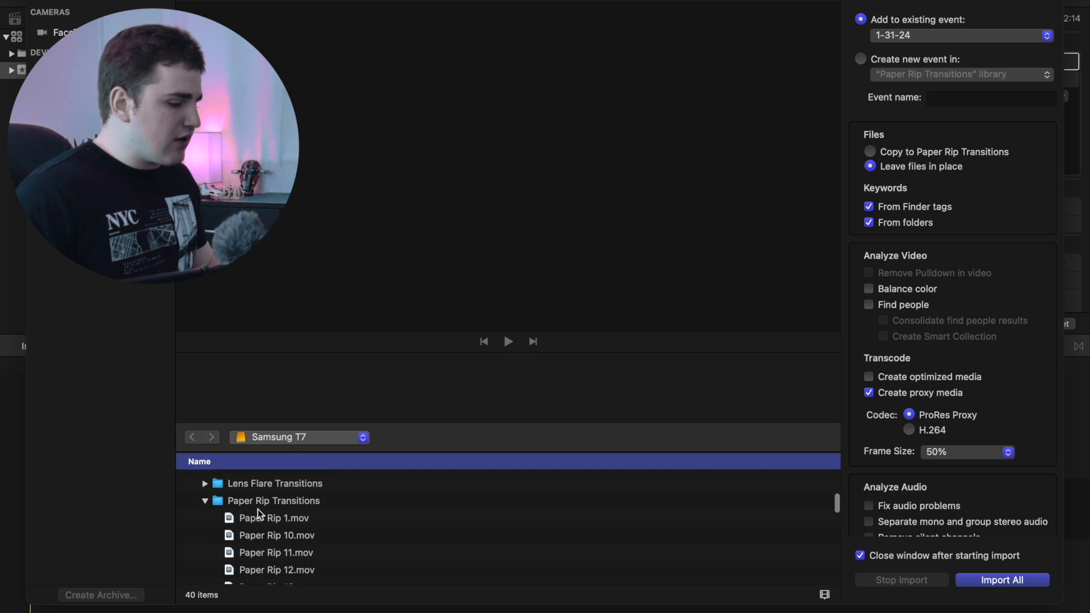
left_click(207, 502)
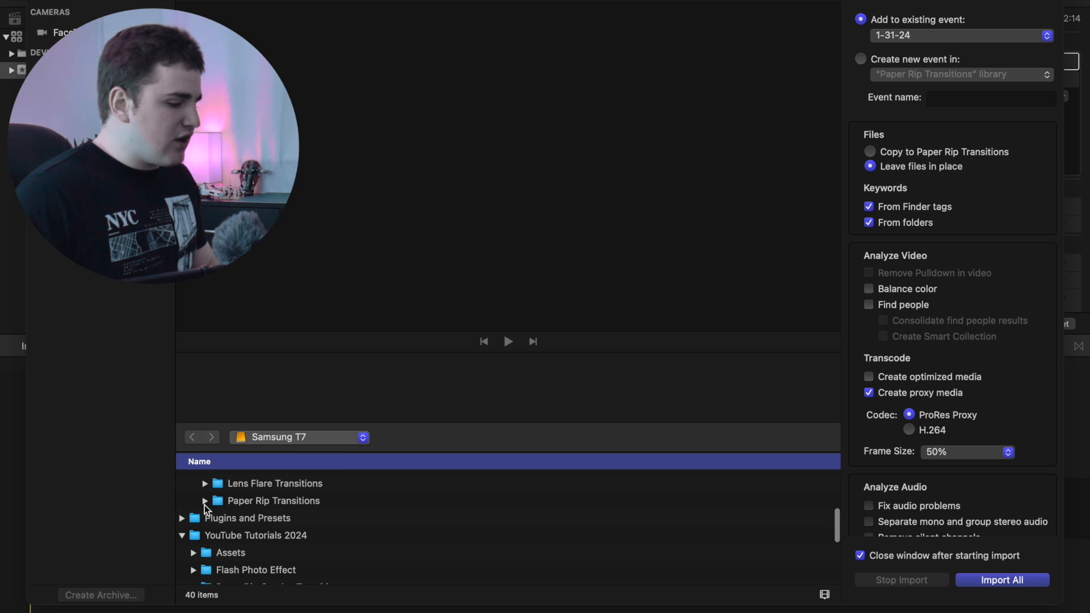
left_click(204, 502)
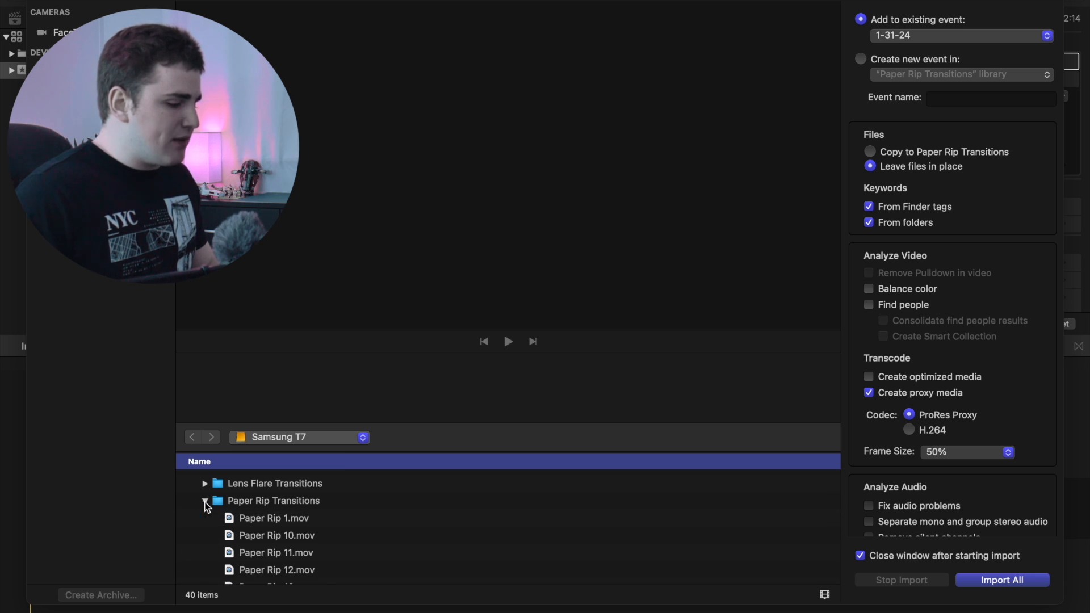
scroll(209, 502, "down", 5)
scroll(209, 502, "up", 3)
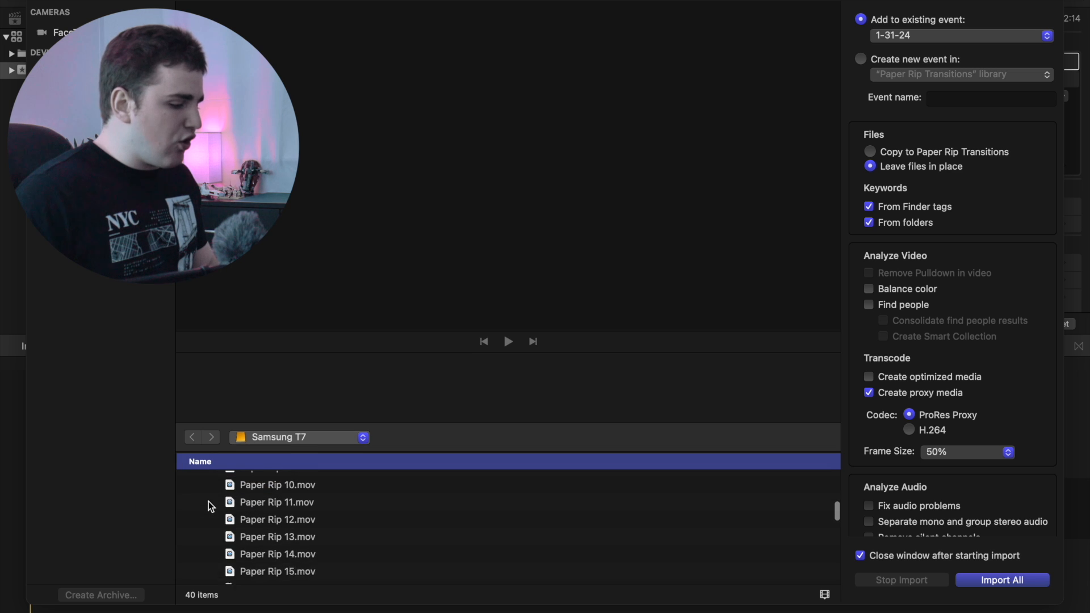
Step: Preview the Paper Rip 1 and Paper Rip 10 clips and import Paper Rip 11.mov into the 1-31-24 event
left_click(266, 487)
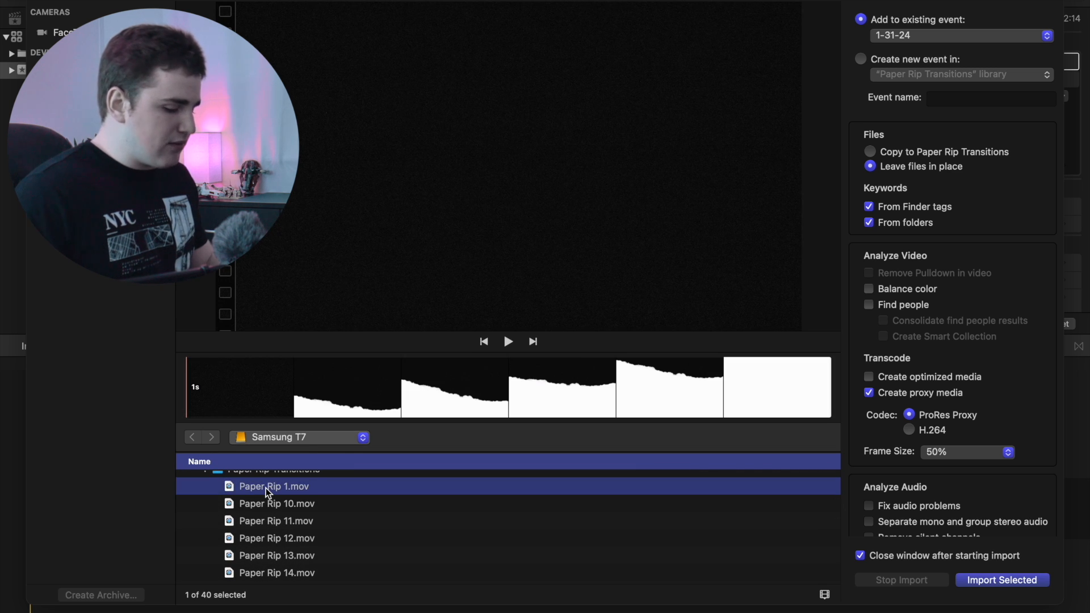
key("space")
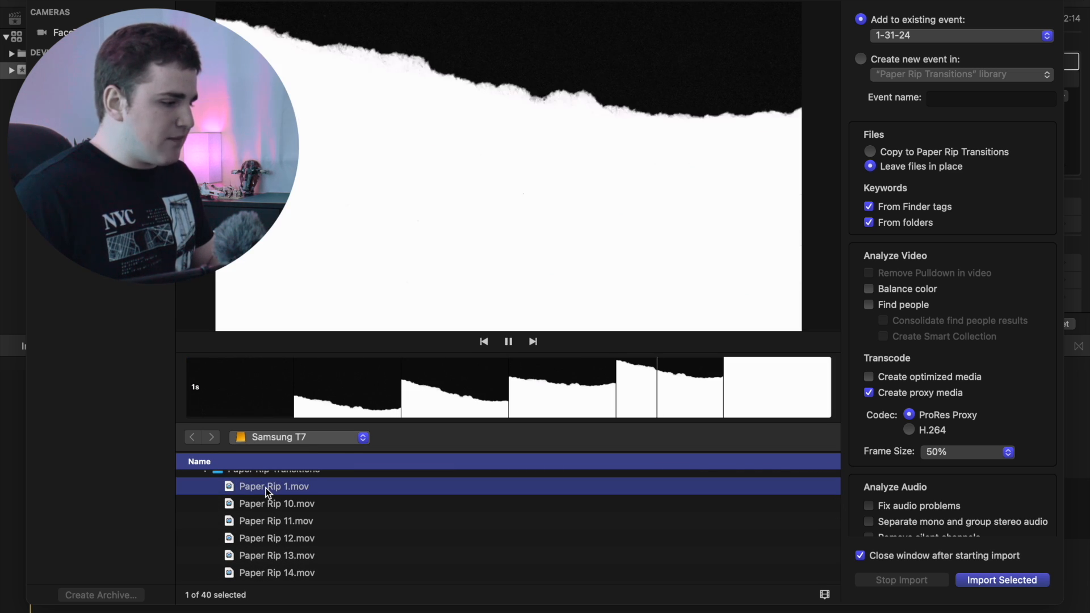
key("Down")
key("space")
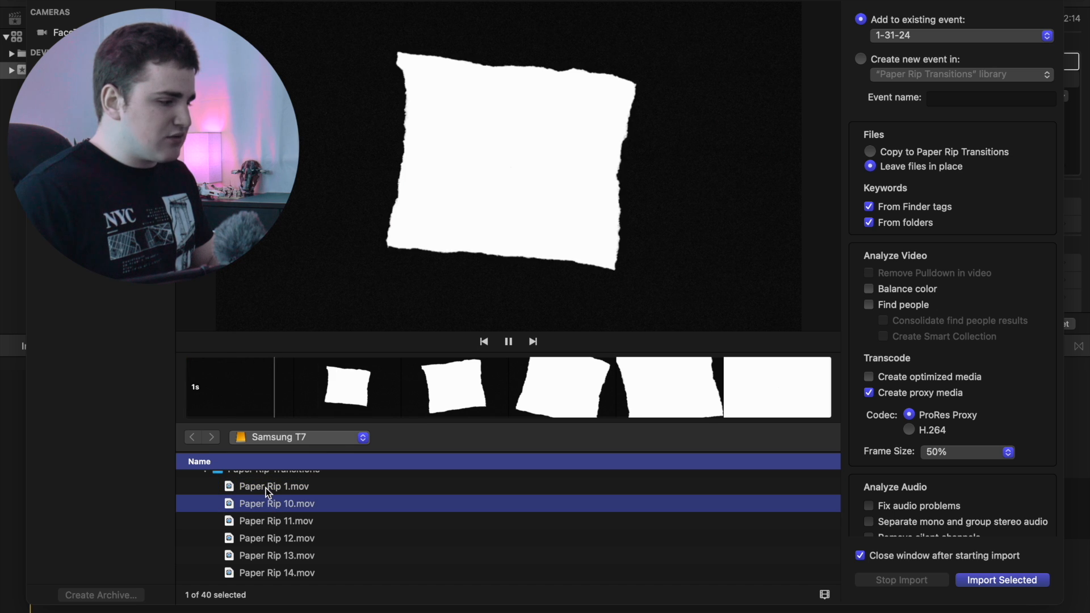
key("Down")
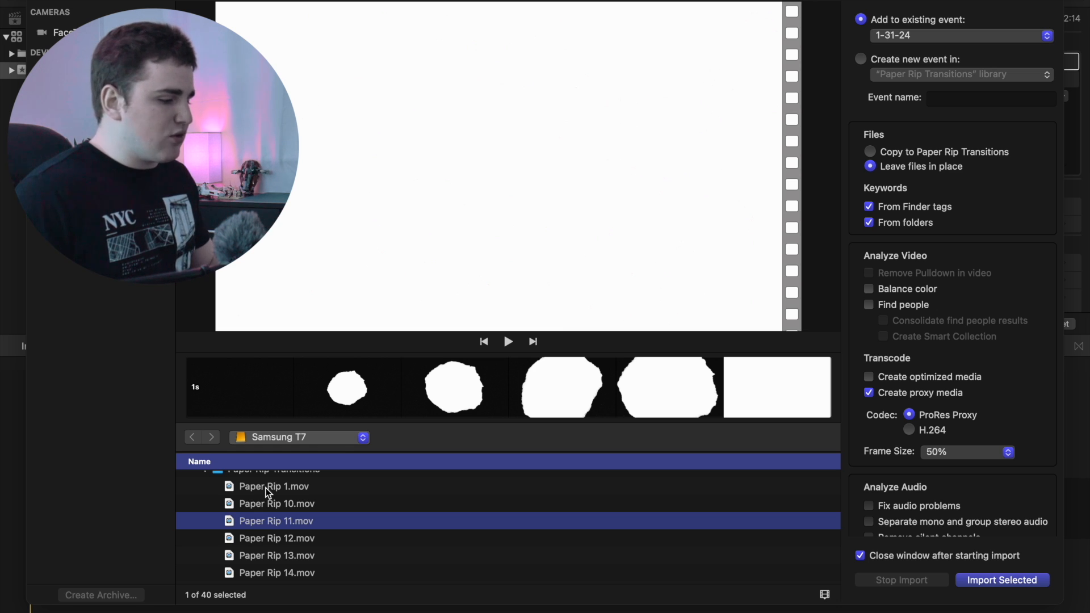
scroll(262, 516, "down", 1)
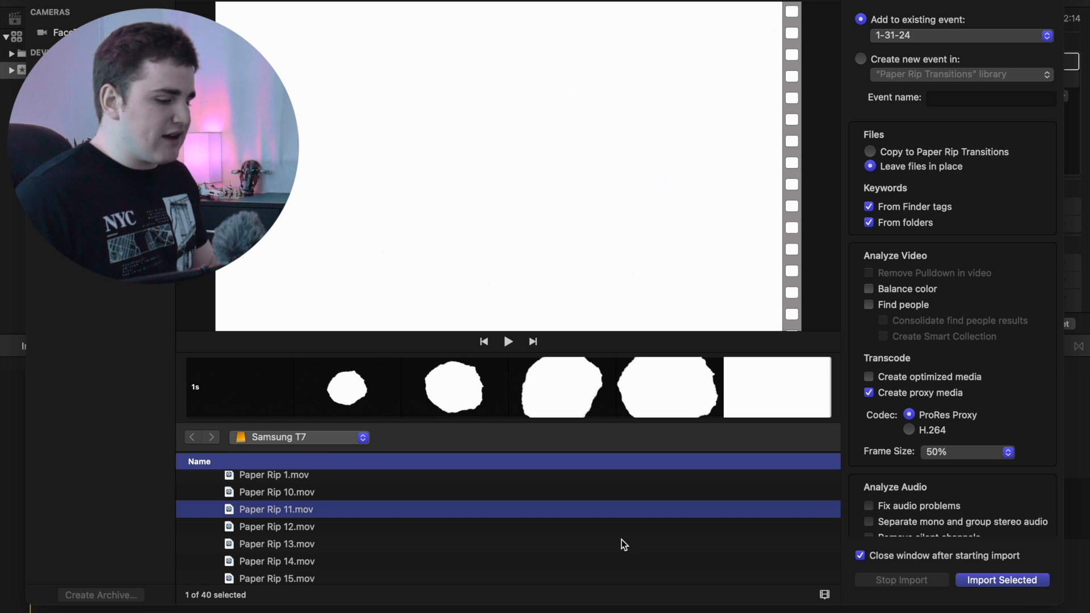
left_click(982, 583)
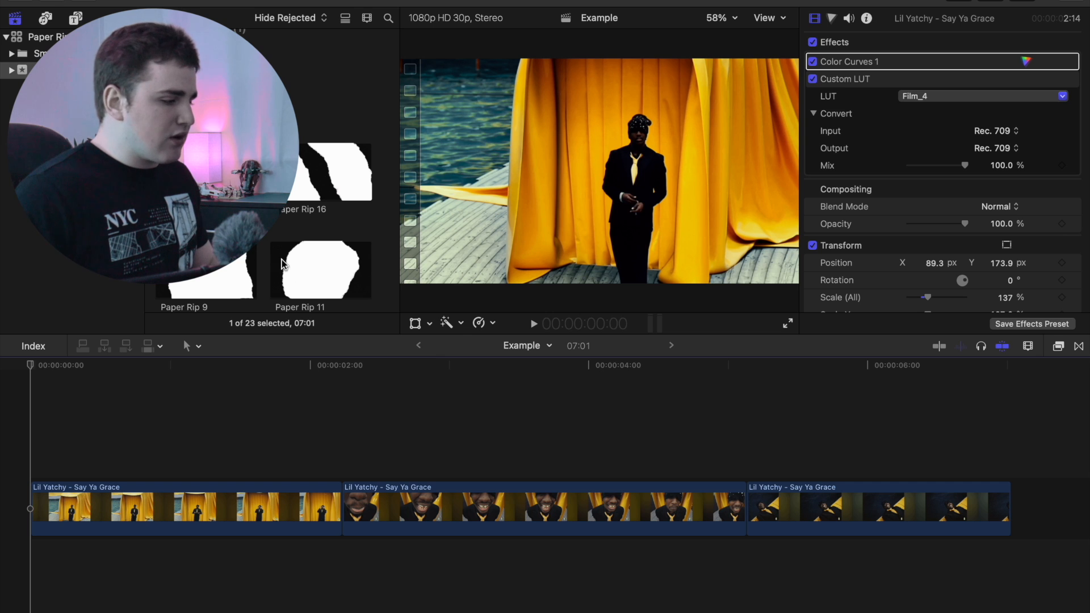
Step: Play the imported Paper Rip 11 clip in the browser and play back the Example project's timeline
left_click(280, 263)
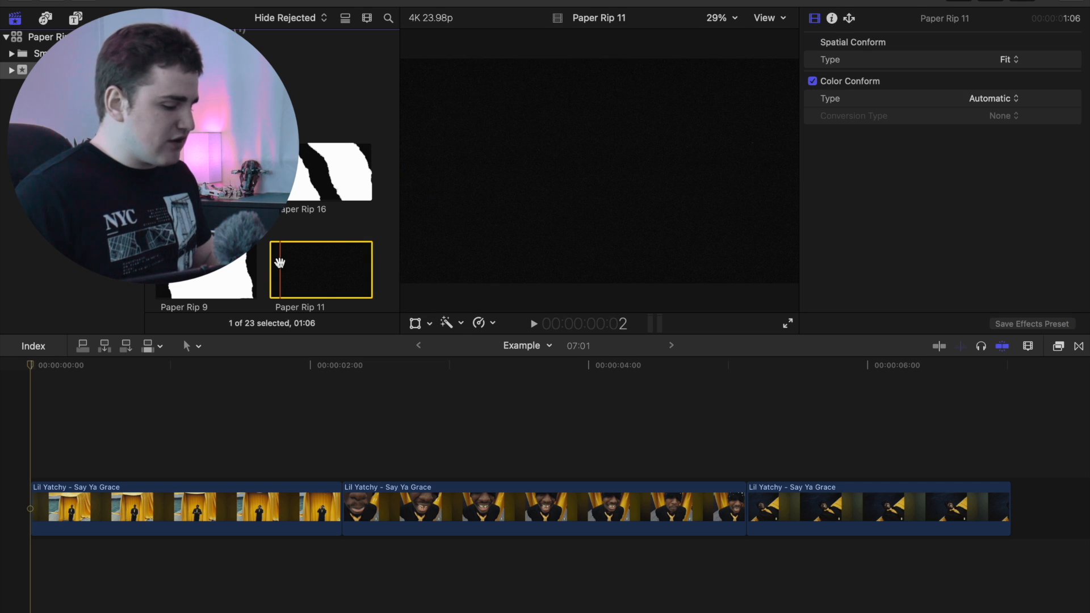
key("space")
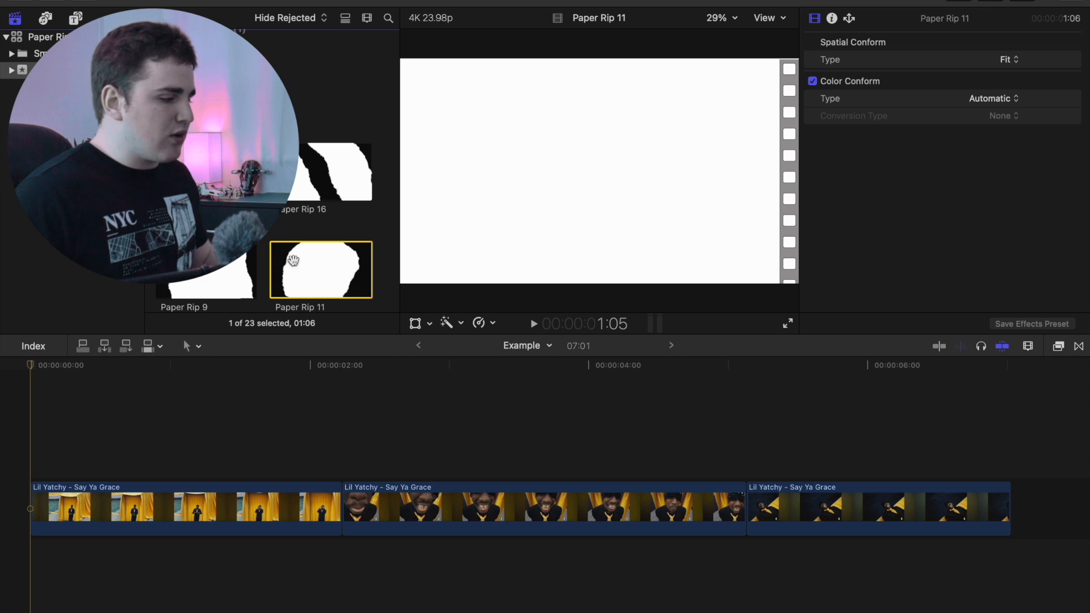
scroll(307, 216, "up", 10)
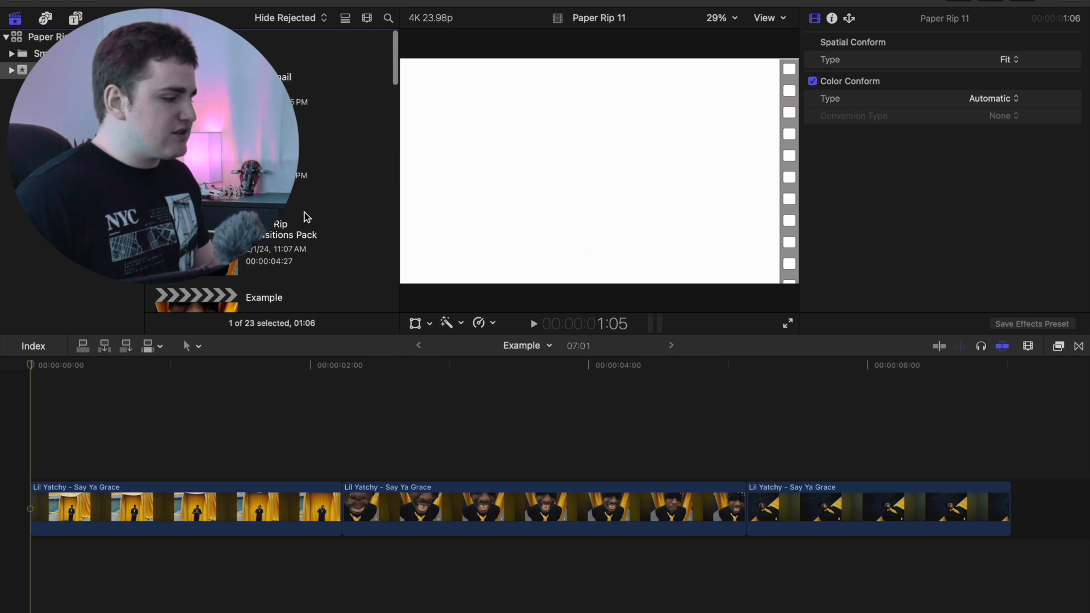
scroll(319, 236, "down", 5)
double_click(196, 182)
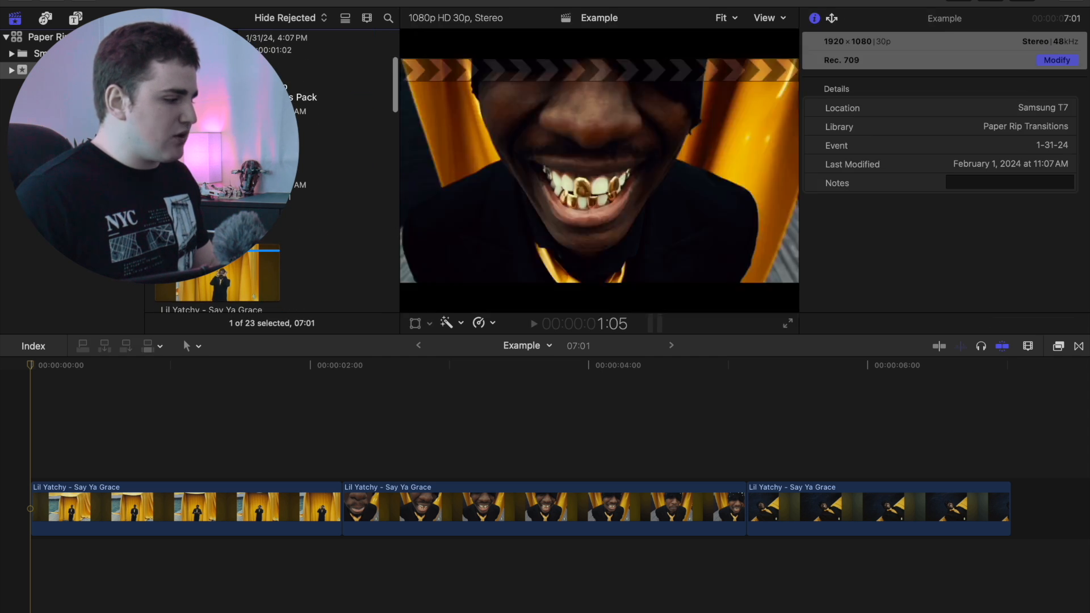
key("space")
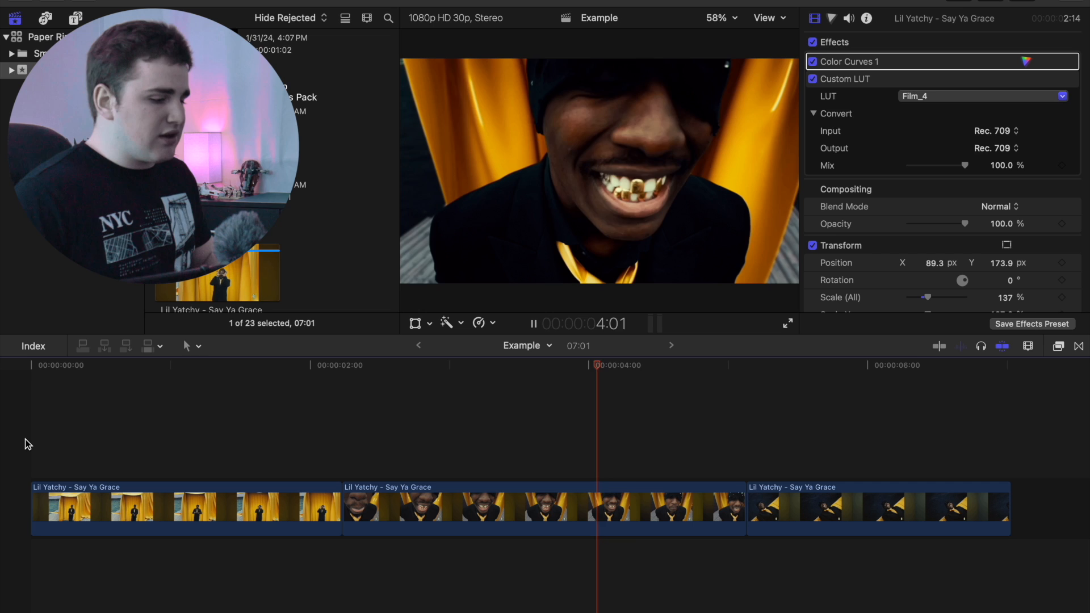
key("space")
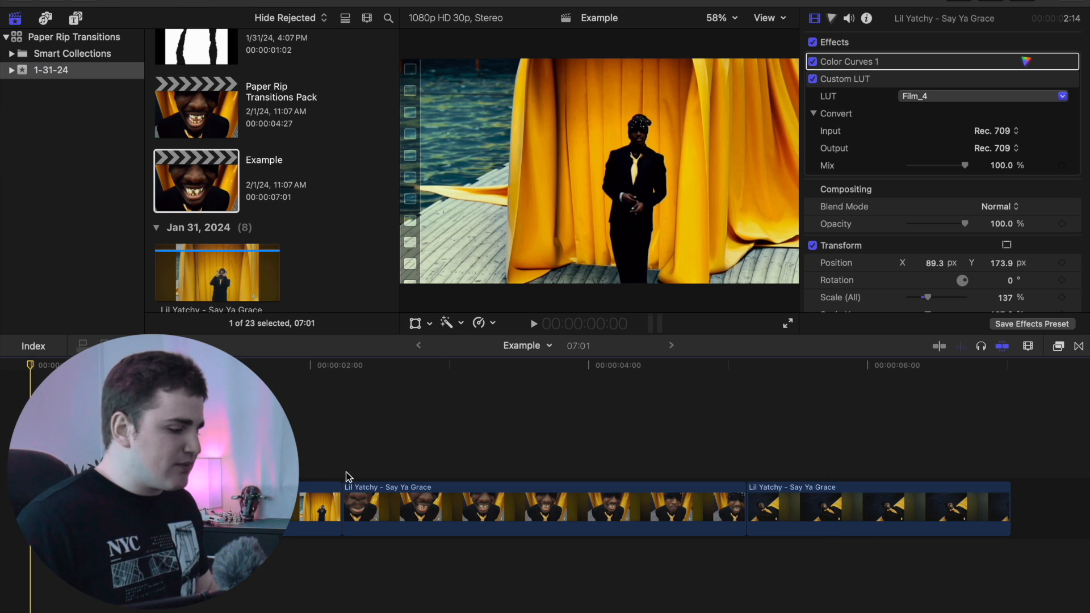
Step: Insert a gap clip at the cut between the first and second Lil Yatchy clips, at 2:07
left_click(342, 425)
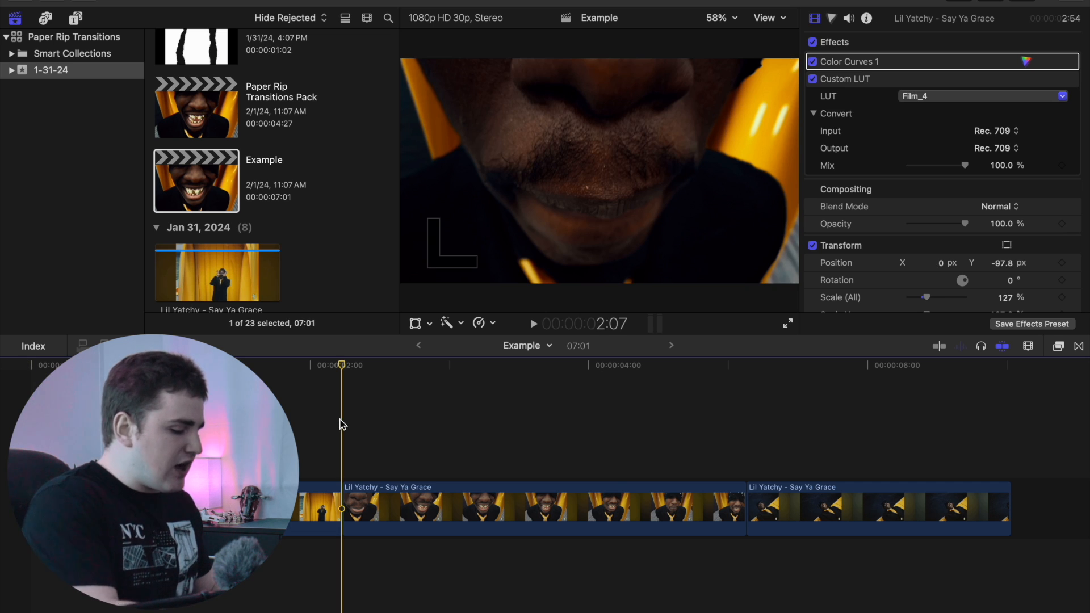
key("alt+w")
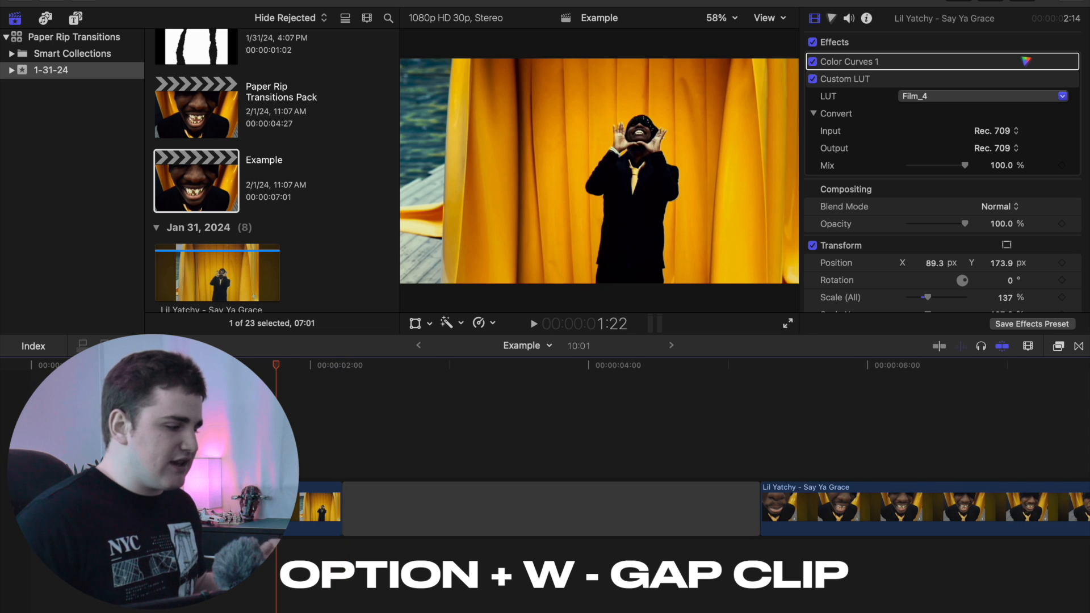
Step: Connect the Paper Rip 6 clip above the first timeline clip so that it ends at the start of the gap
scroll(302, 157, "down", 4)
scroll(303, 158, "down", 15)
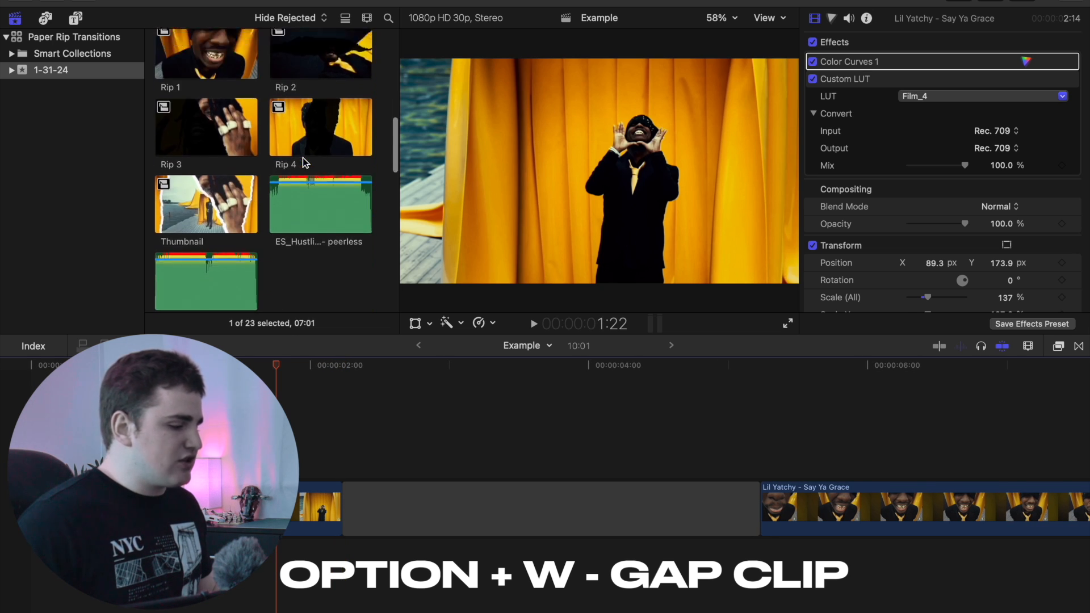
scroll(302, 158, "down", 7)
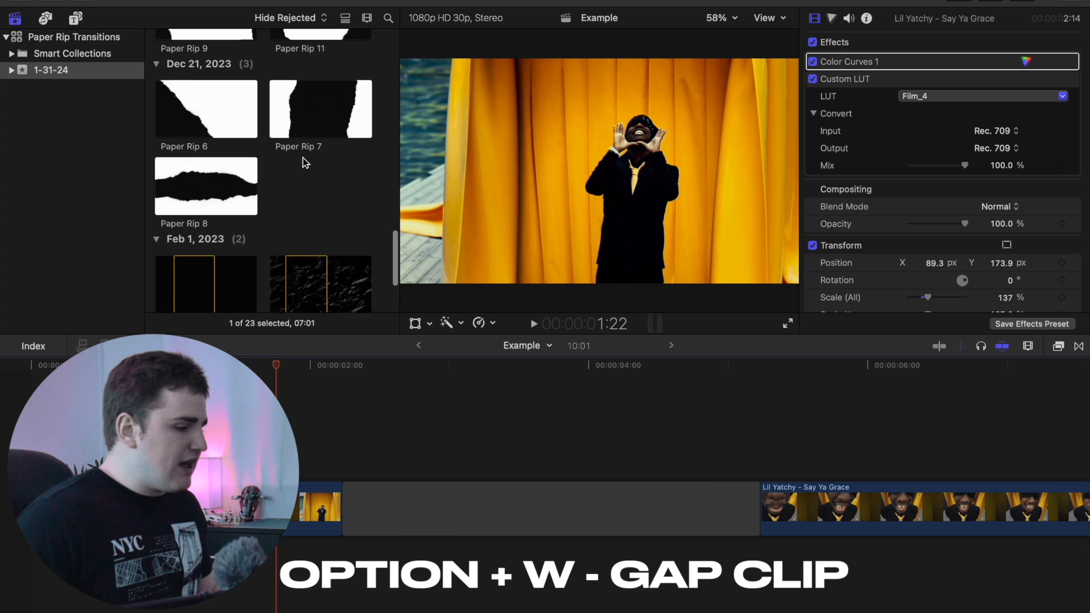
scroll(302, 158, "up", 5)
left_click(217, 178)
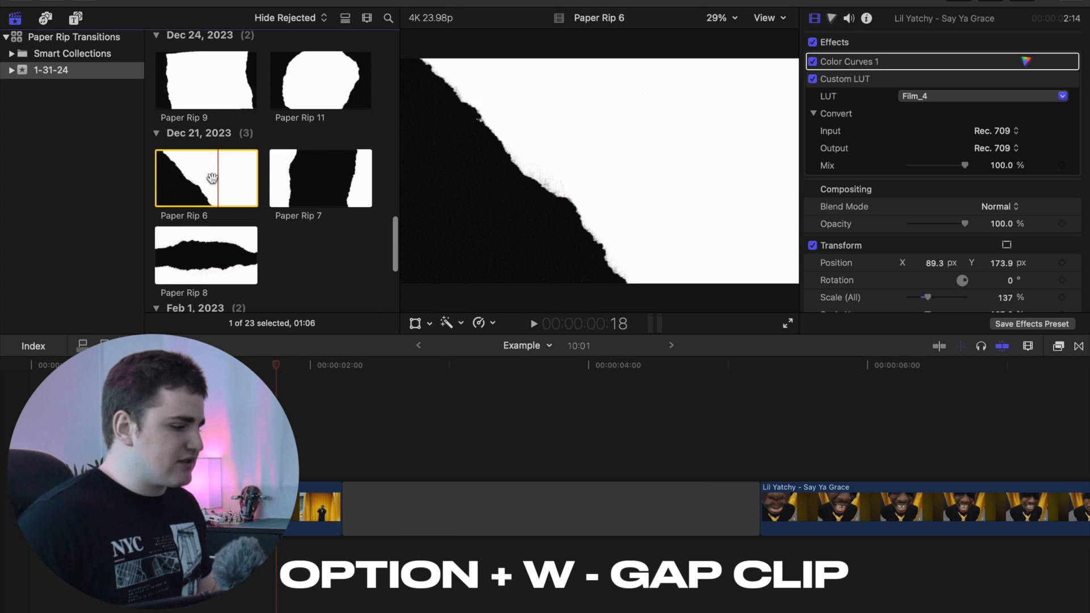
left_click_drag(215, 179, 342, 432)
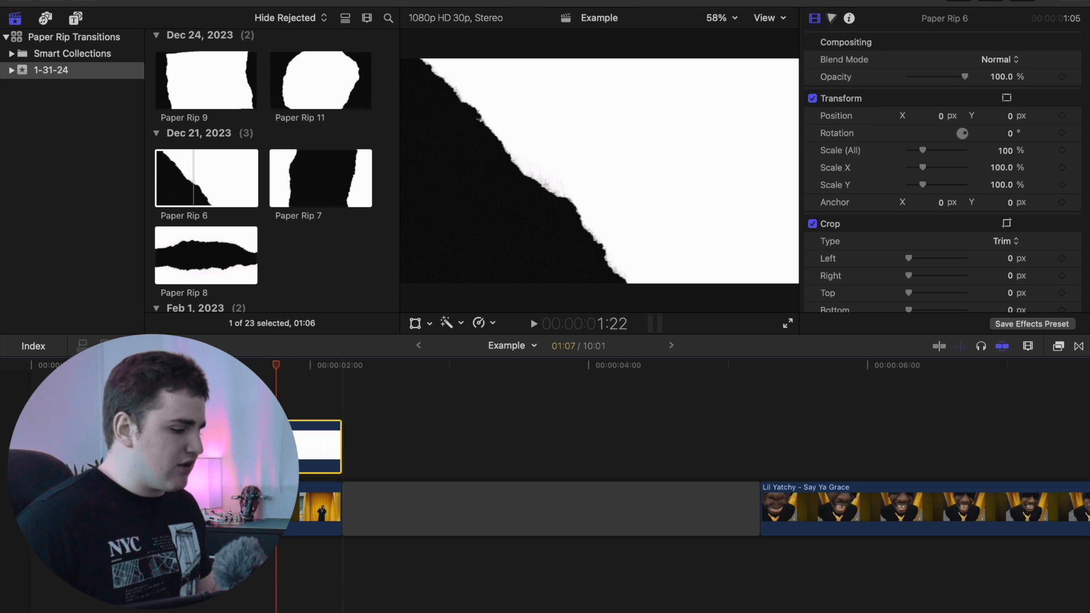
Step: Move the second Lil Yatchy clip onto the layer between Paper Rip 6 and the first clip, starting level with Paper Rip 6
left_click_drag(801, 511, 212, 460)
left_click(142, 455)
scroll(143, 454, "up", 2)
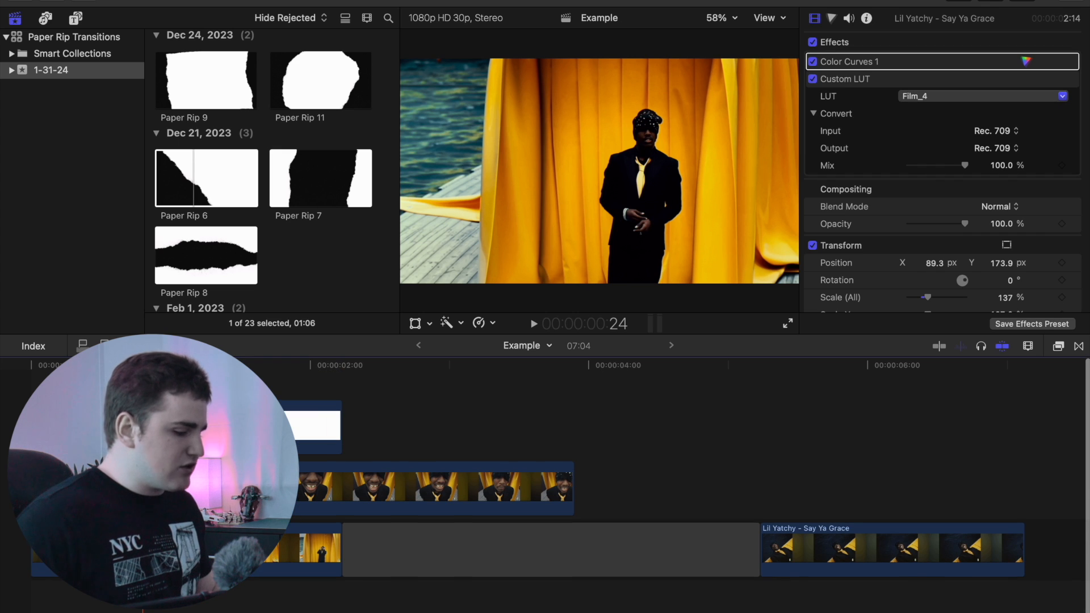
Step: Examine the start, end and middle frames of Paper Rip 6 and its alignment with the two clips below it
key("super+equal")
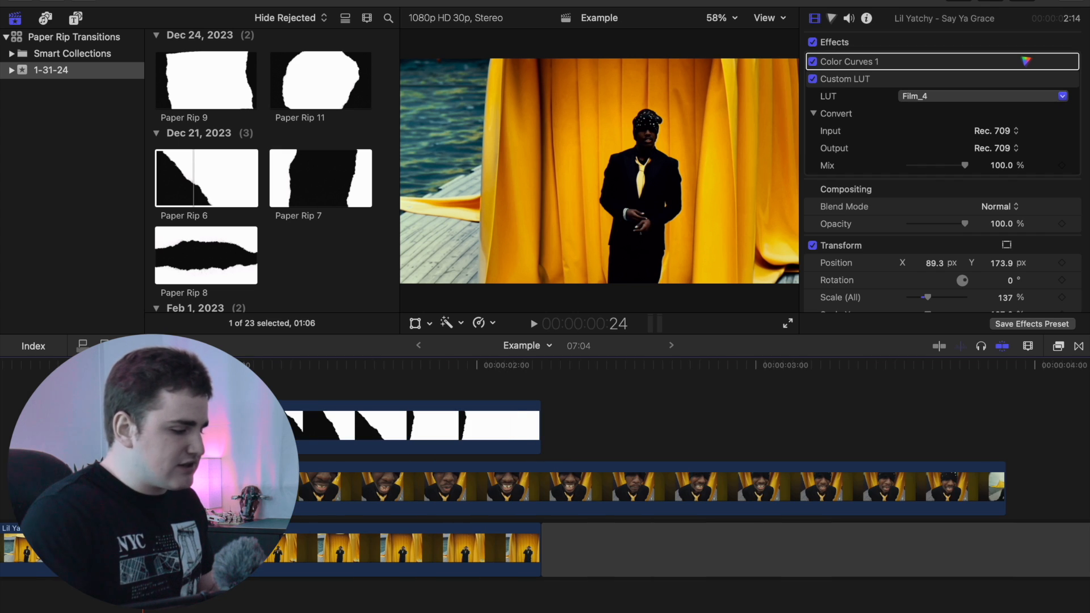
scroll(625, 483, "left", 3)
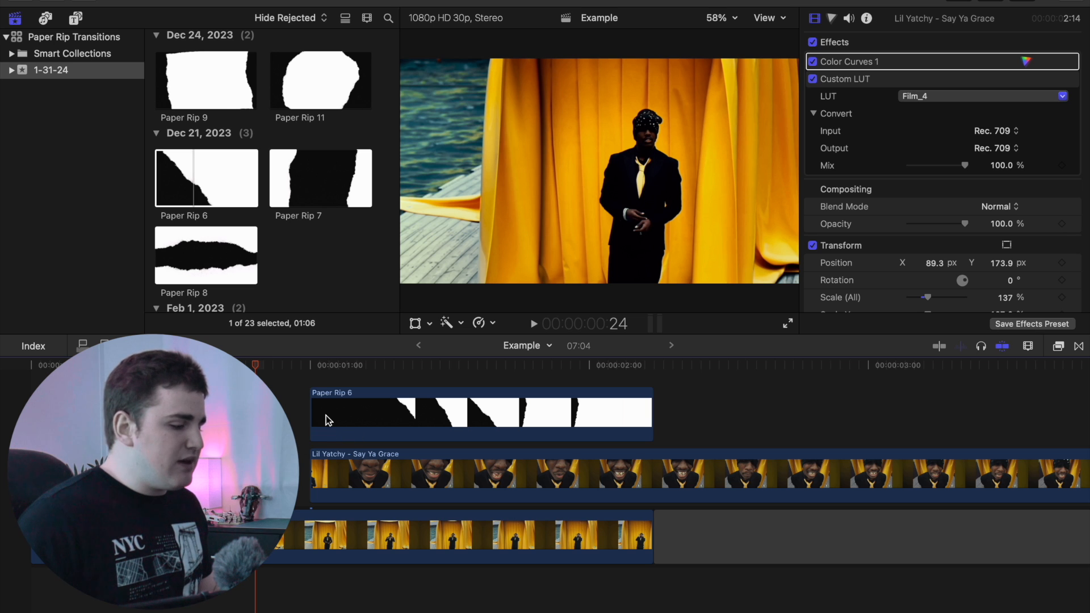
scroll(333, 419, "up", 1)
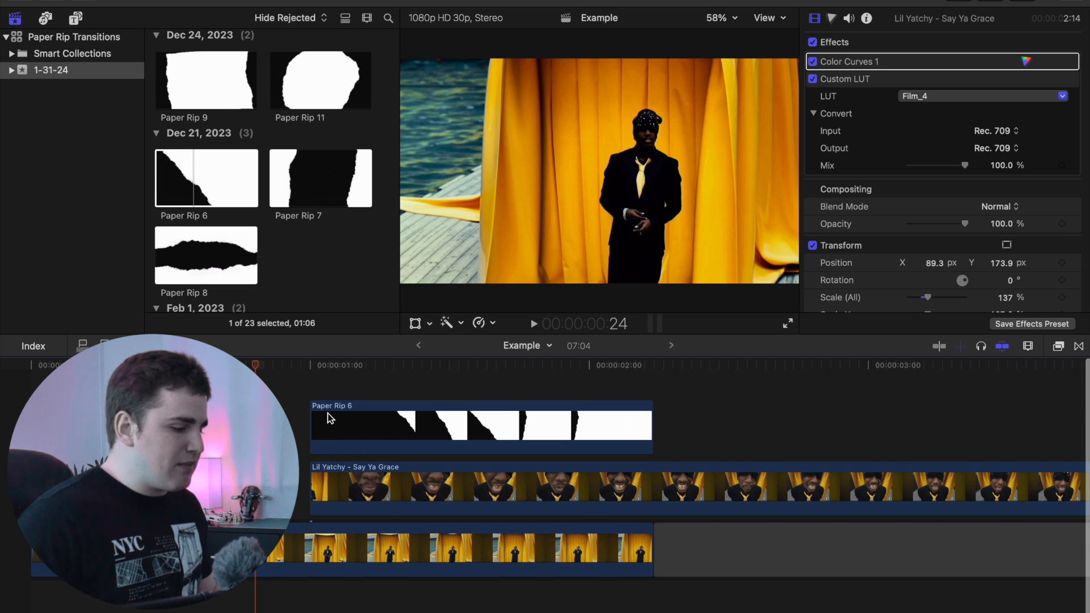
left_click(312, 391)
left_click(316, 437)
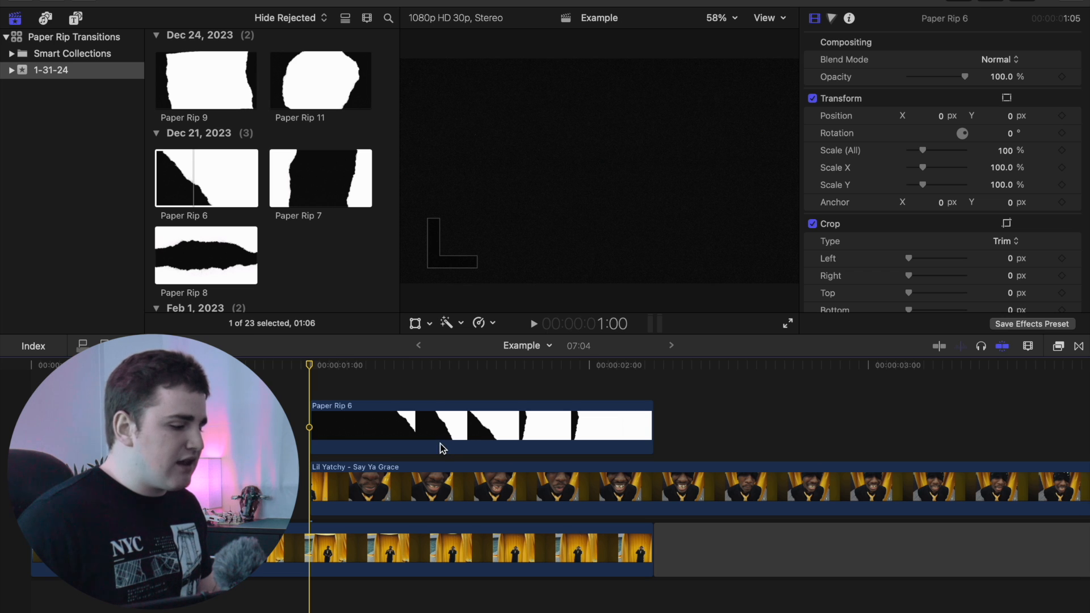
scroll(441, 445, "down", 1)
scroll(470, 450, "up", 1)
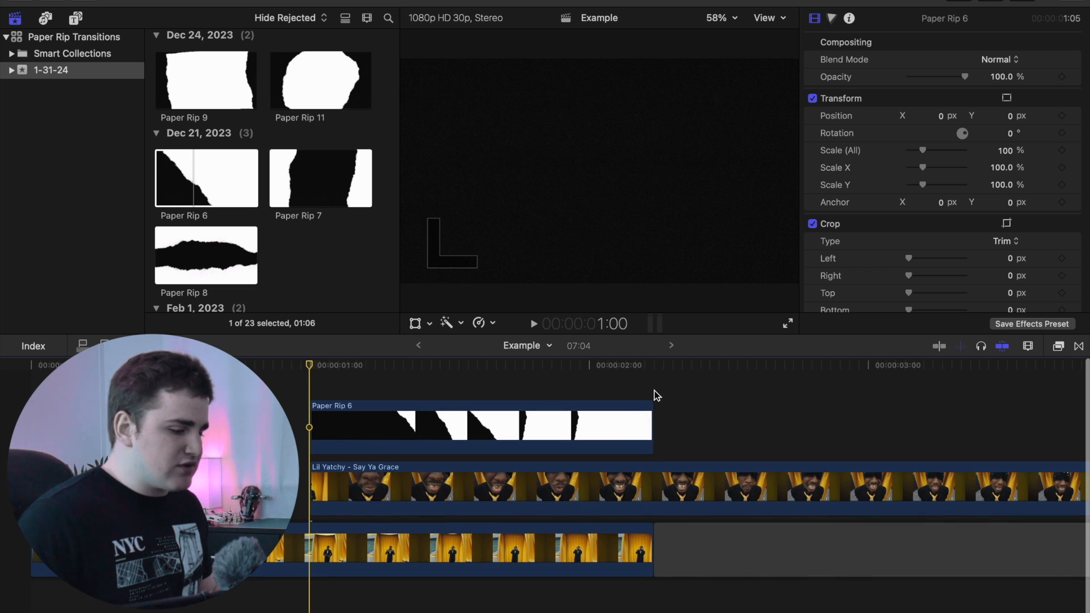
left_click(653, 489)
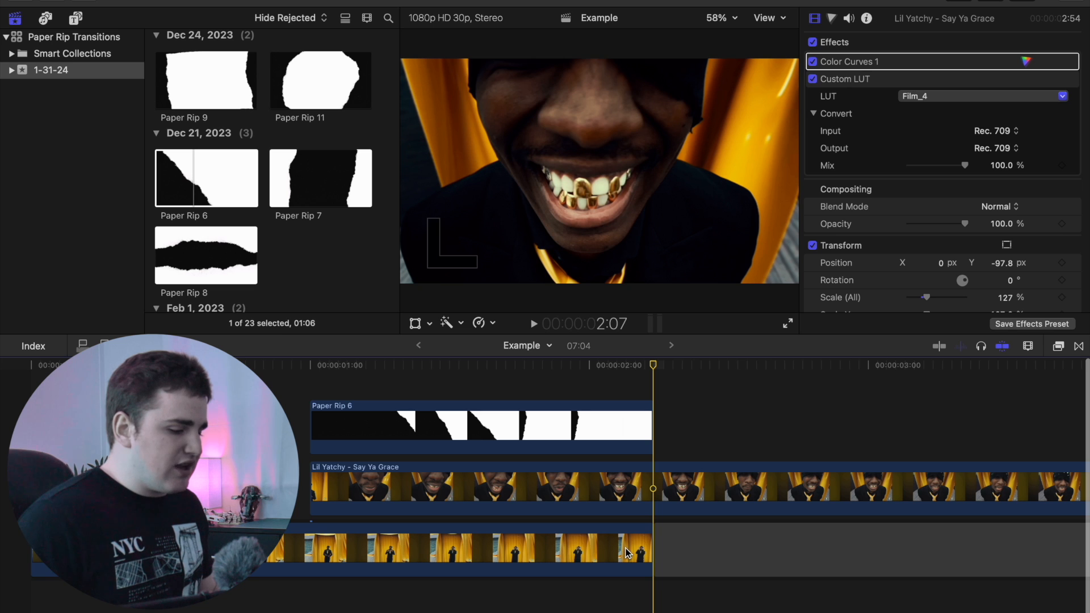
left_click(398, 399)
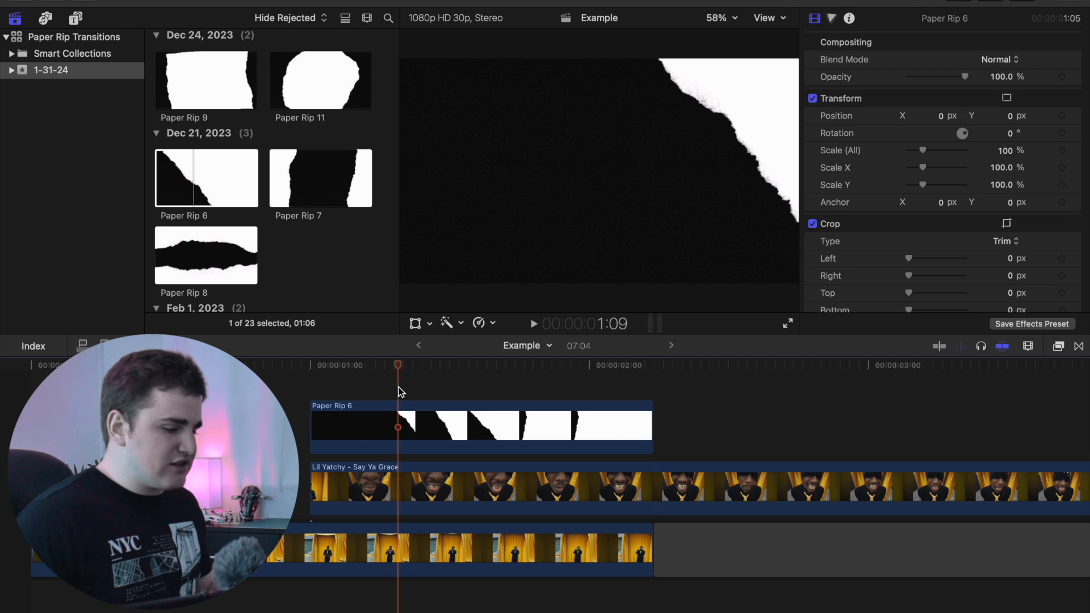
left_click_drag(394, 367, 433, 371)
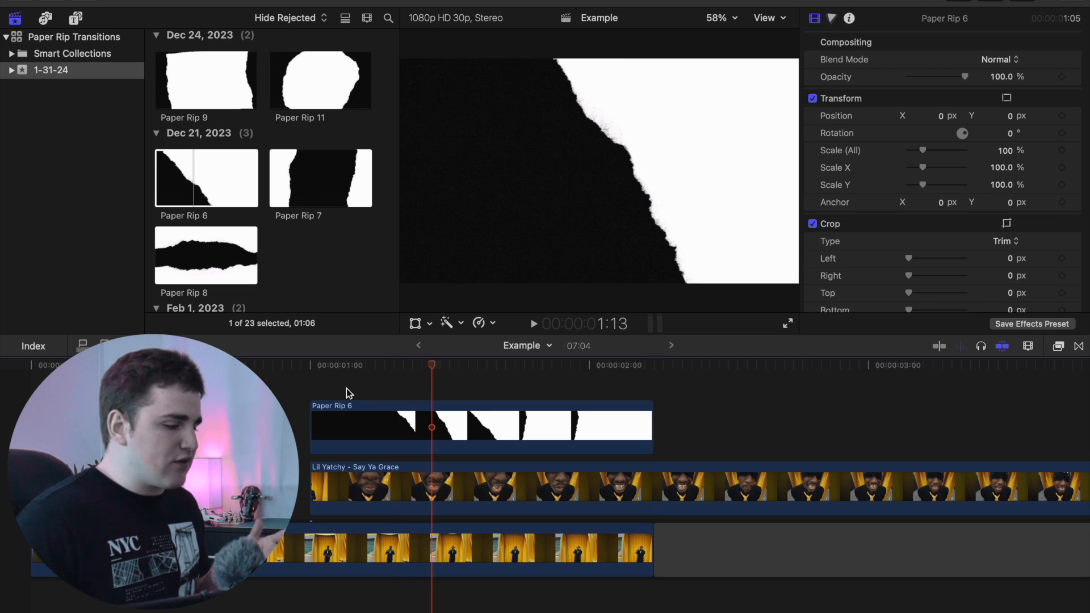
left_click(308, 381)
left_click(652, 392)
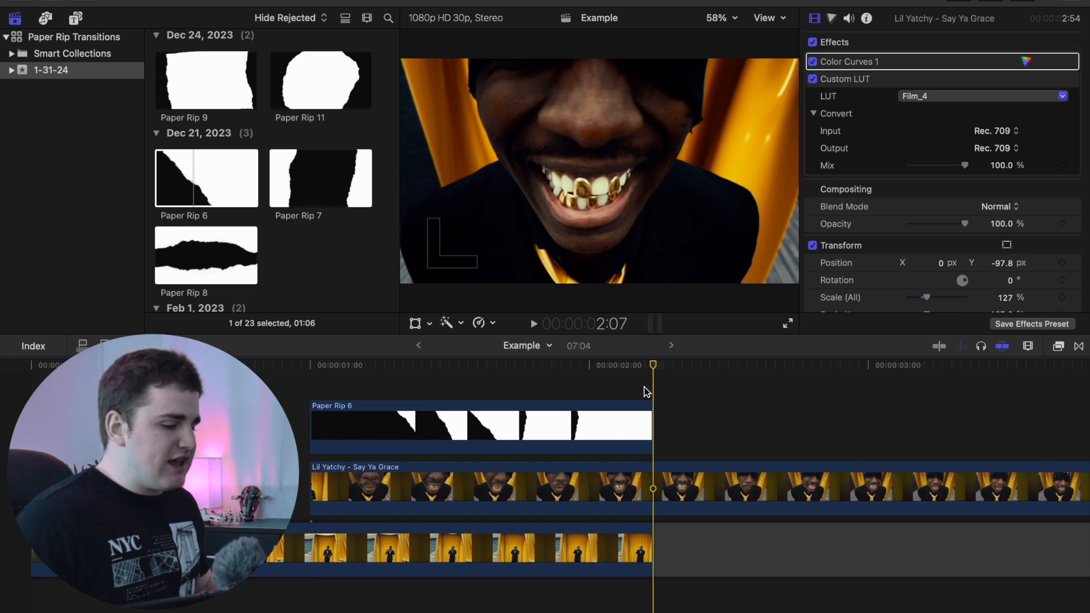
left_click(446, 389)
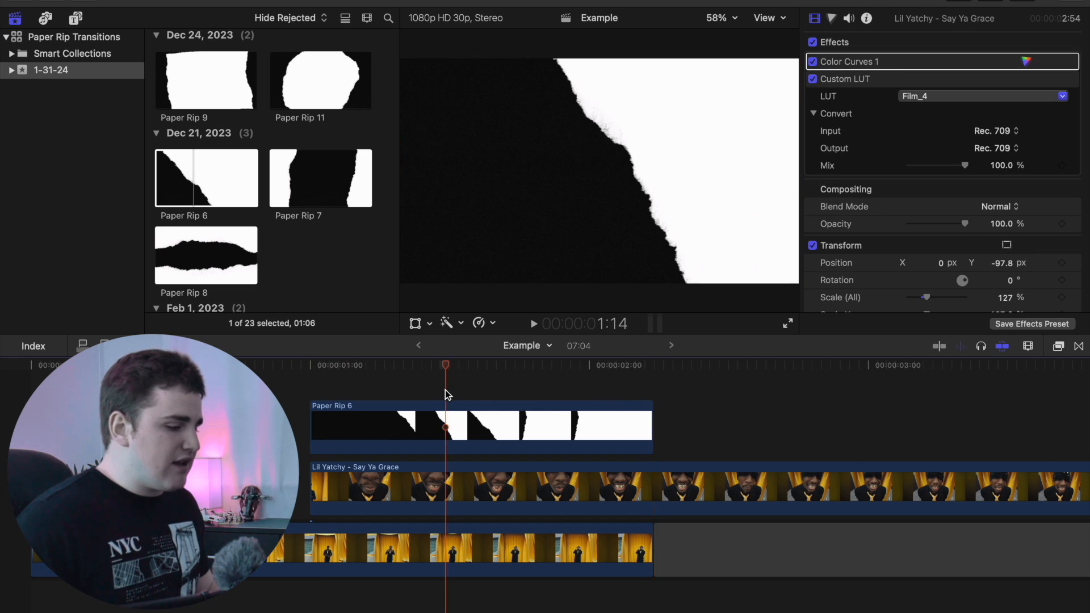
Step: Play through the current cut, and set the blend mode of the Paper Rip 6 clip in the timeline to Stencil Luma
left_click(221, 390)
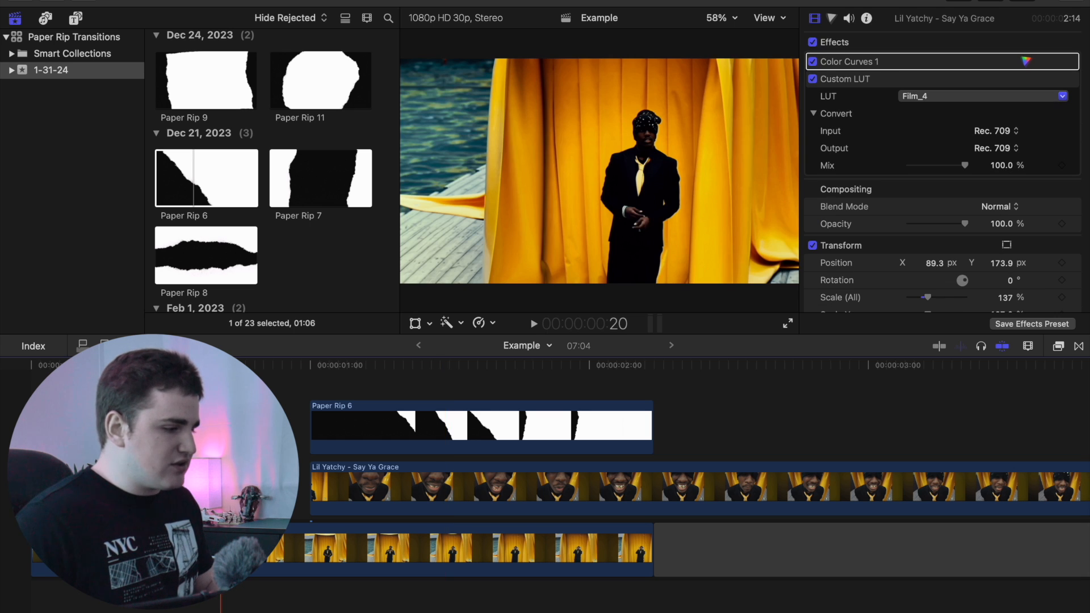
key("space")
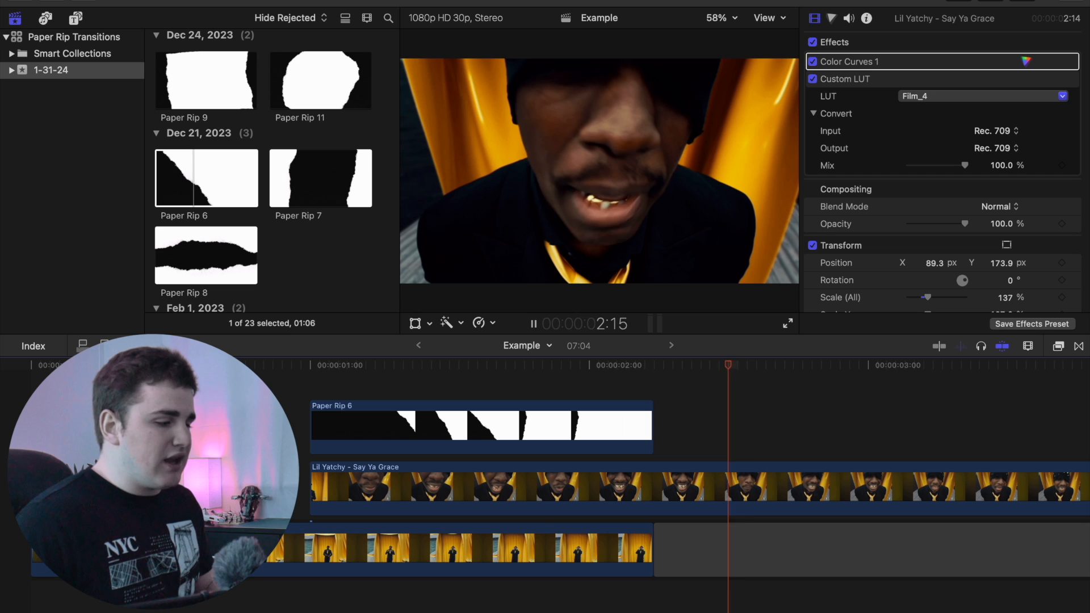
key("space")
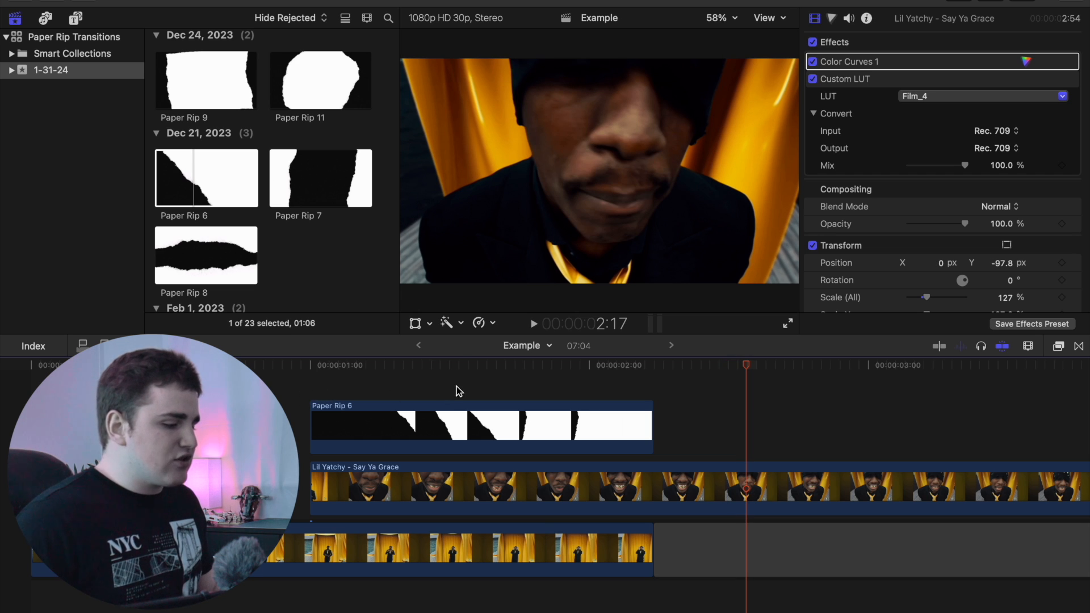
left_click(459, 392)
left_click(451, 420)
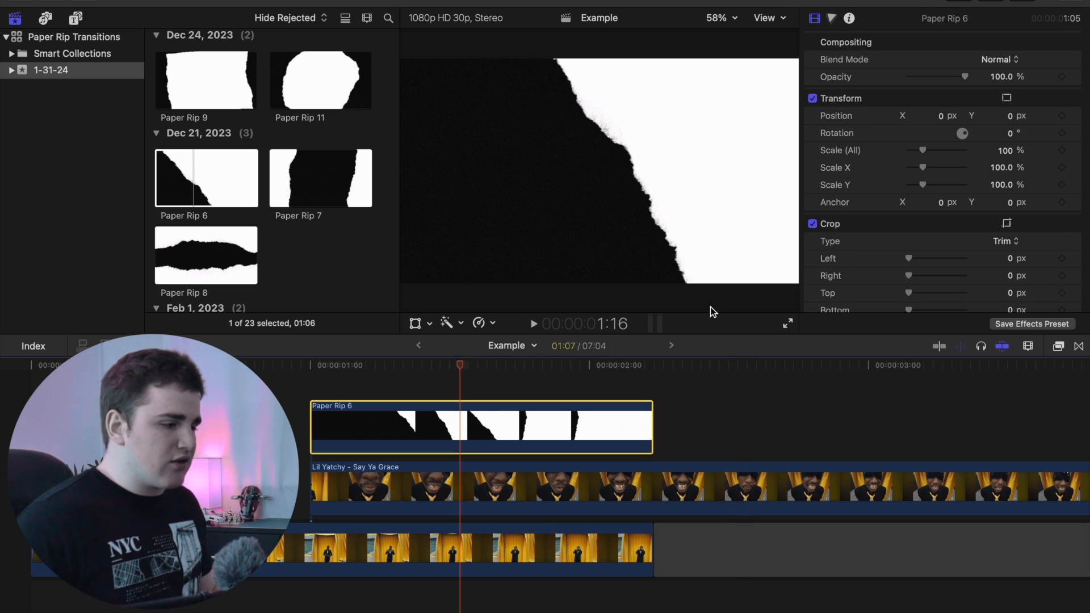
left_click(994, 63)
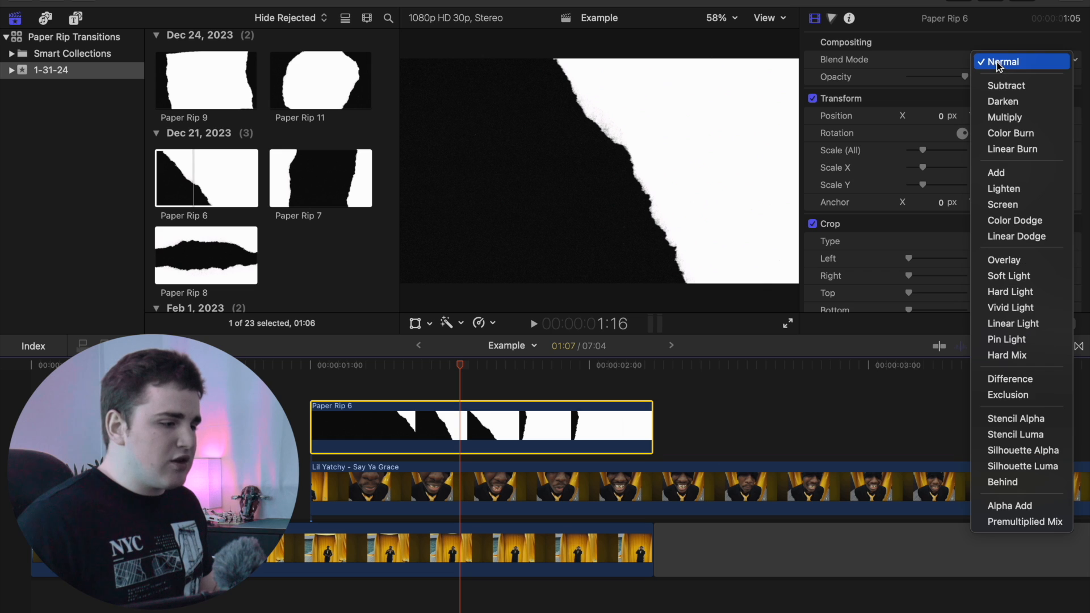
left_click(998, 435)
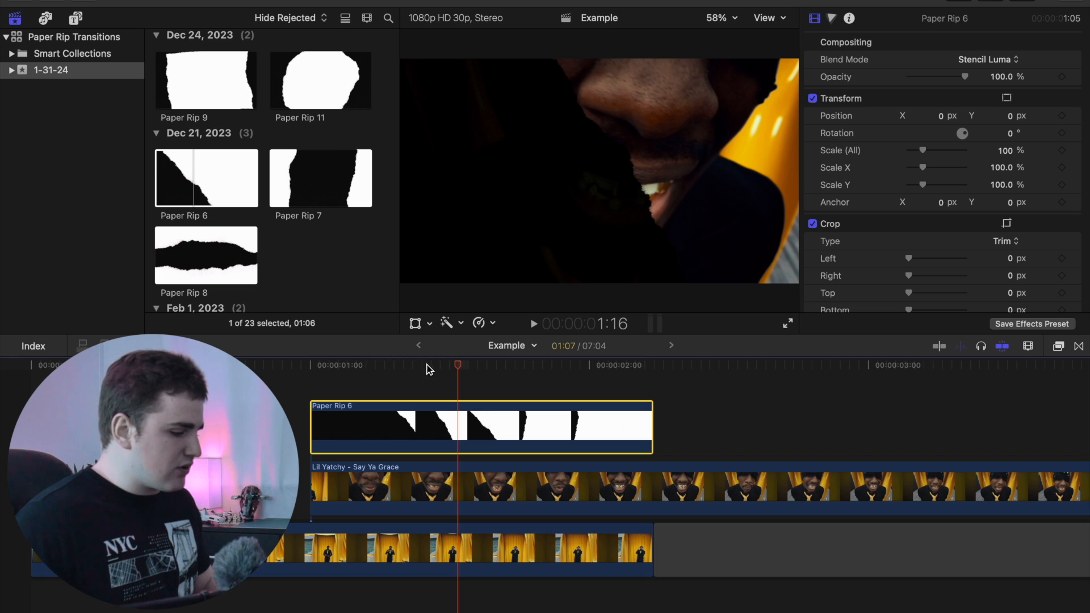
Step: Duplicate the Paper Rip 6 clip in place and move one copy beneath the second Lil Yatchy clip, keeping its start aligned
left_click_drag(454, 418, 456, 404)
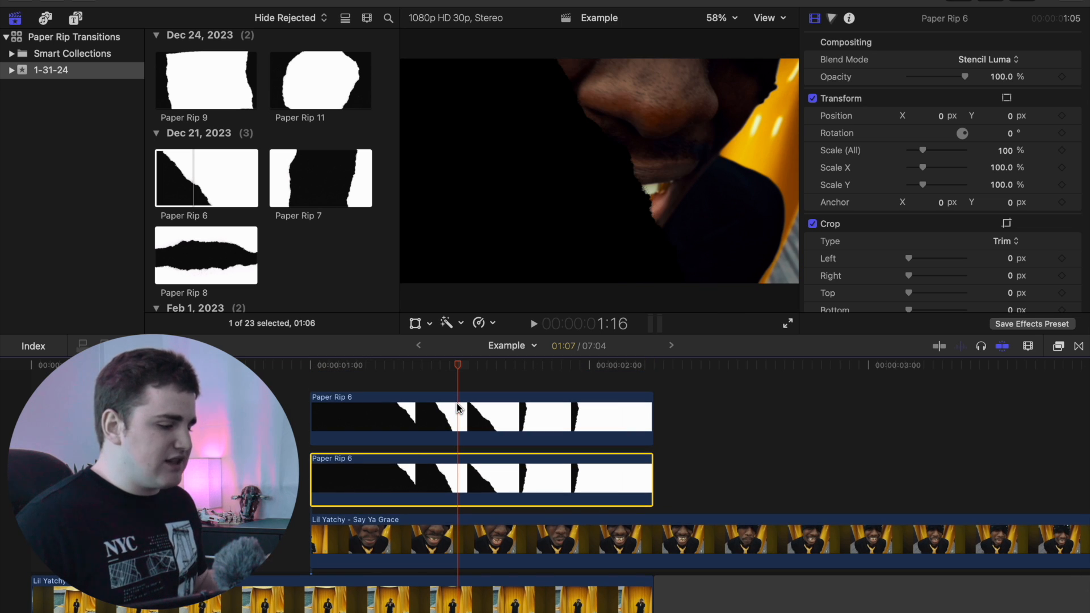
left_click(457, 403)
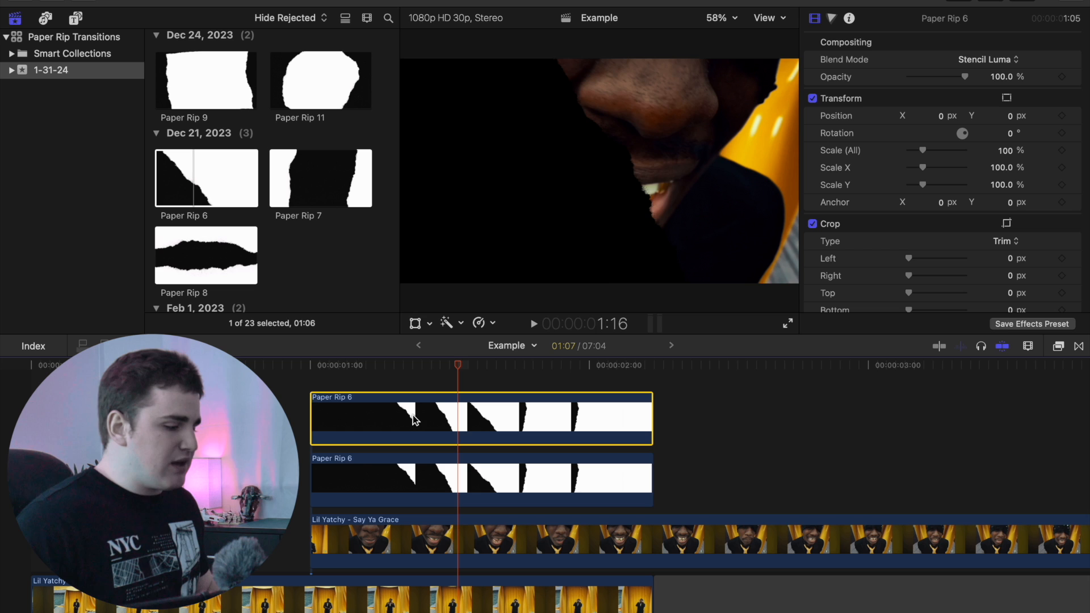
left_click_drag(414, 417, 417, 532)
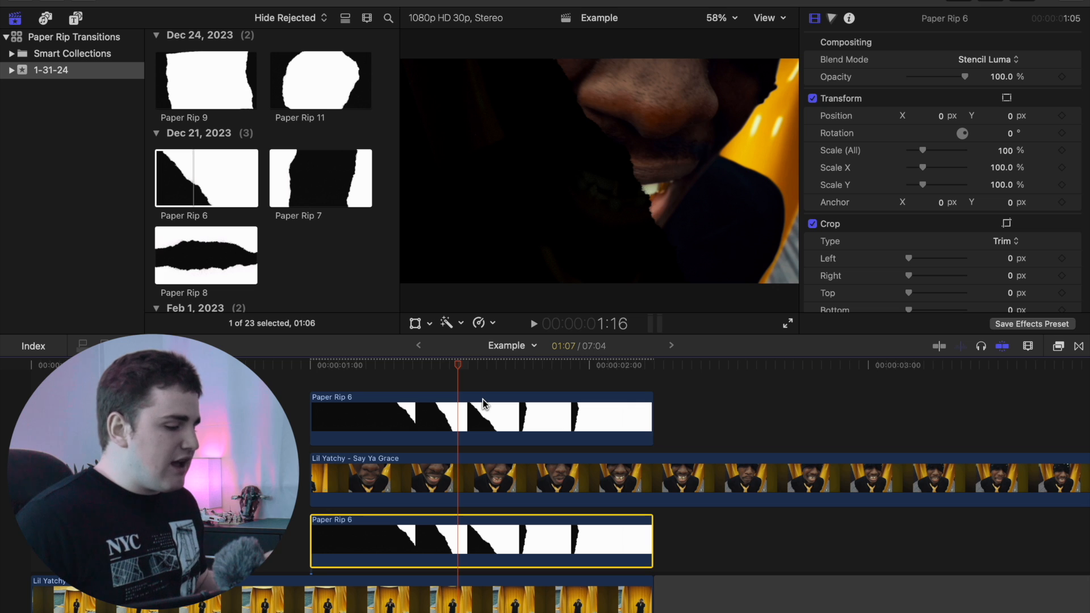
Step: Combine the uppermost Paper Rip 6 and the Lil Yatchy clip directly below it into a compound clip named 1
left_click(455, 405)
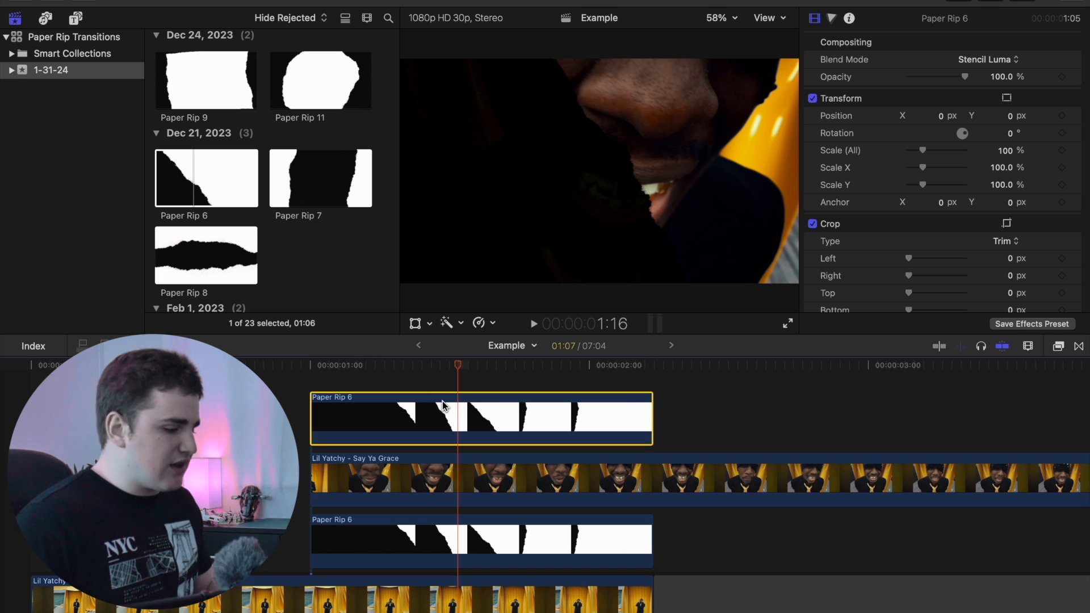
left_click(441, 474, "super")
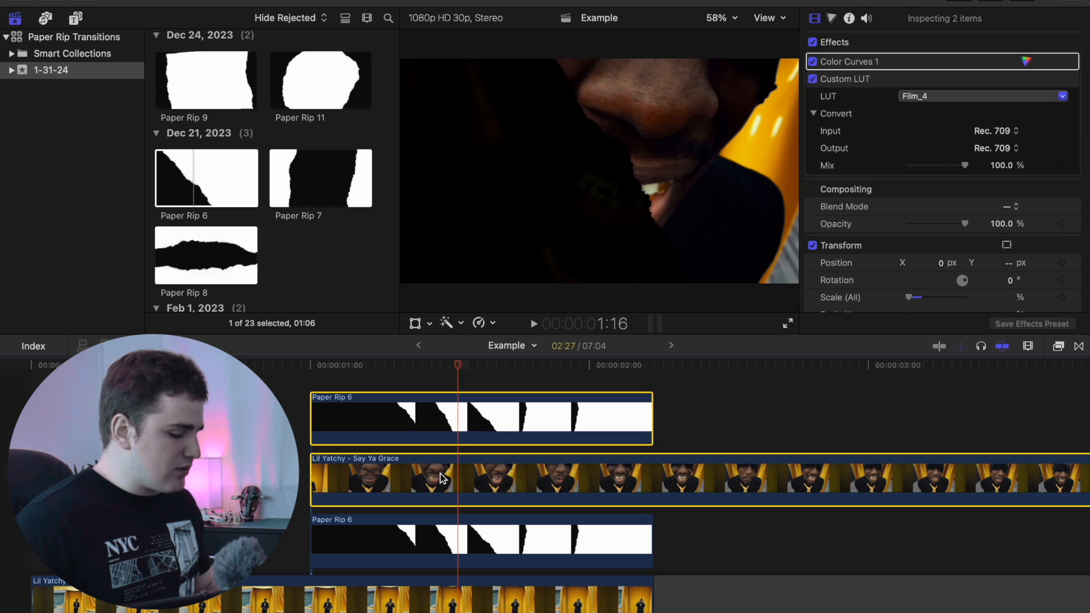
key("alt+g")
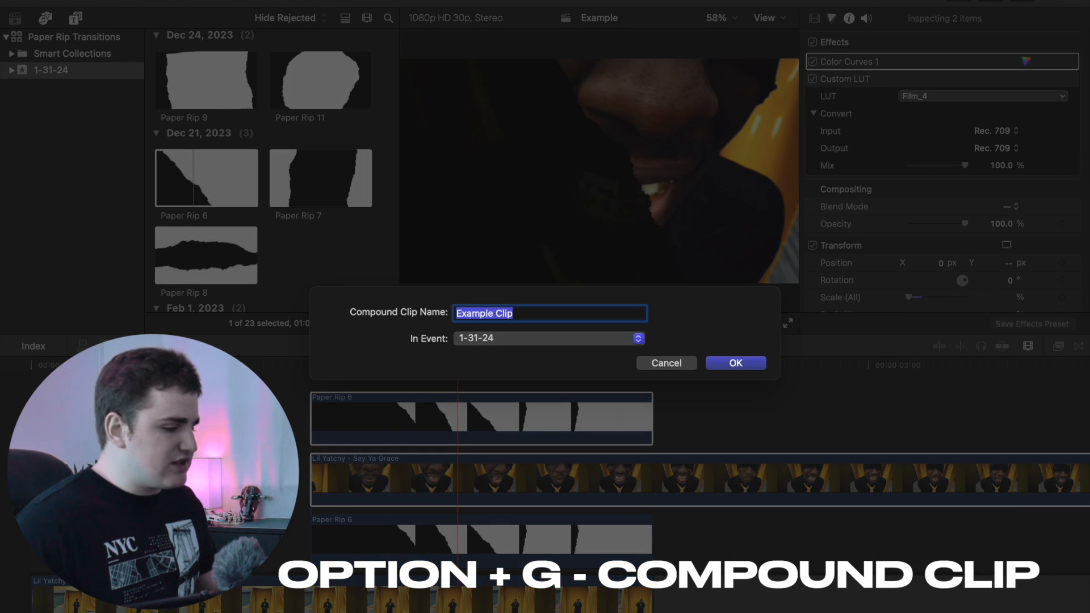
type("1")
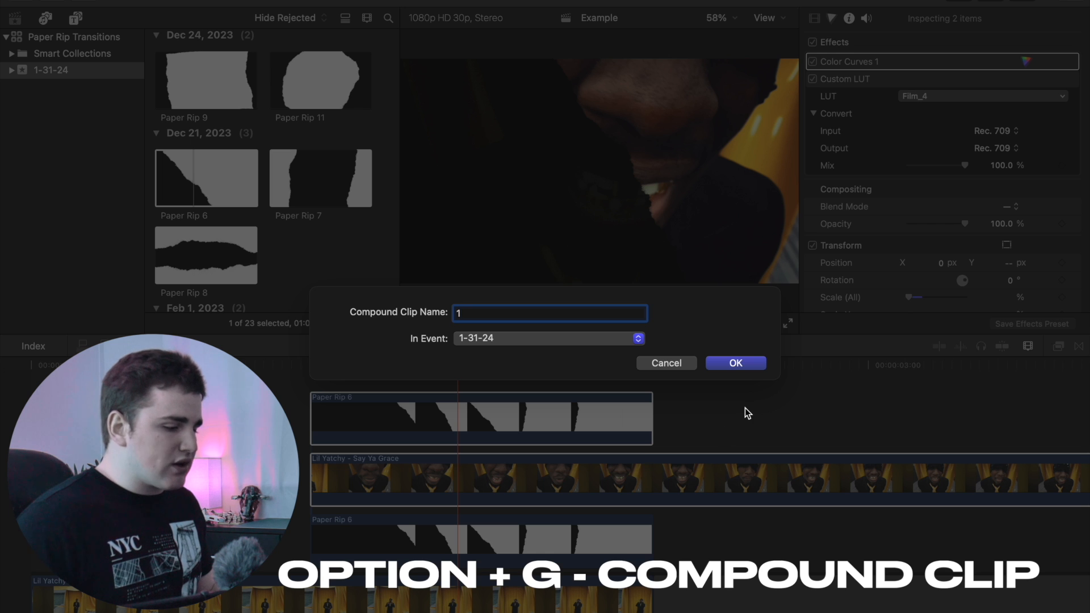
left_click(735, 363)
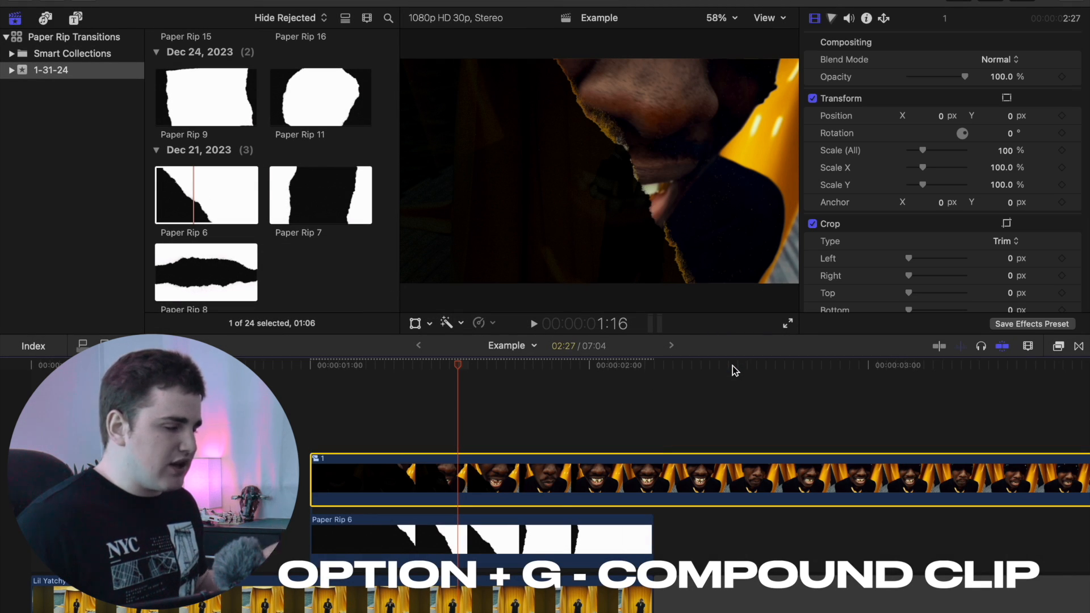
Step: Set the blend mode of the remaining Paper Rip 6 clip to Screen and play the transition from the project start
left_click(435, 548)
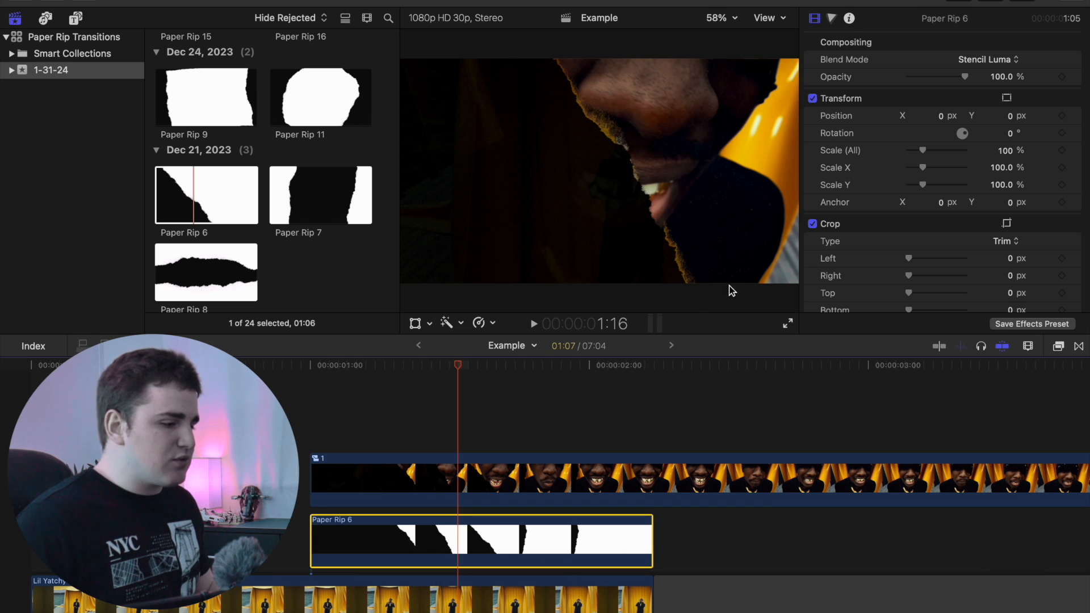
left_click(980, 60)
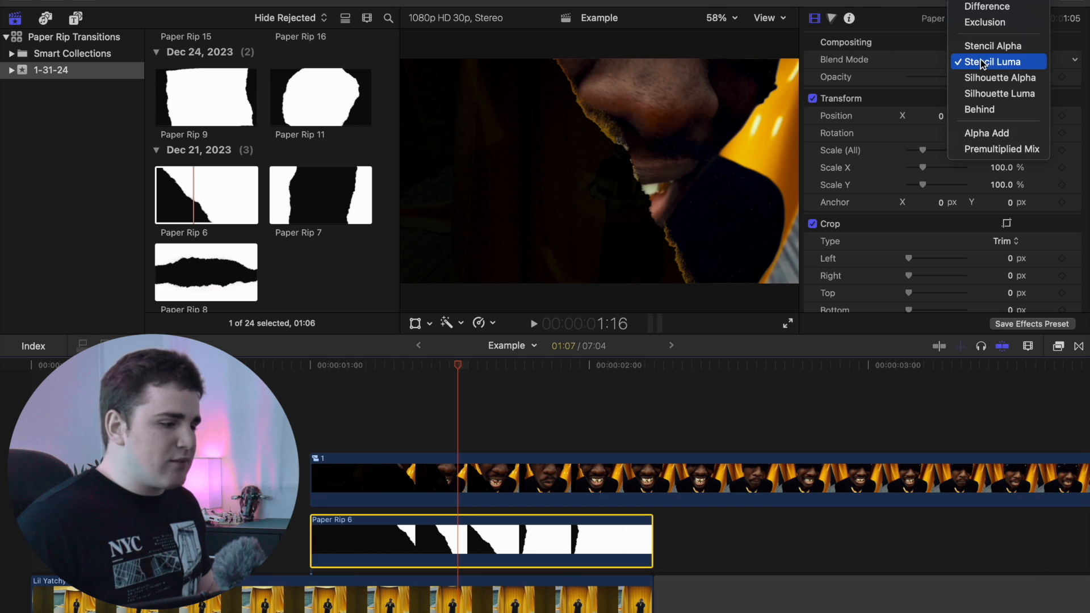
scroll(980, 60, "up", 2)
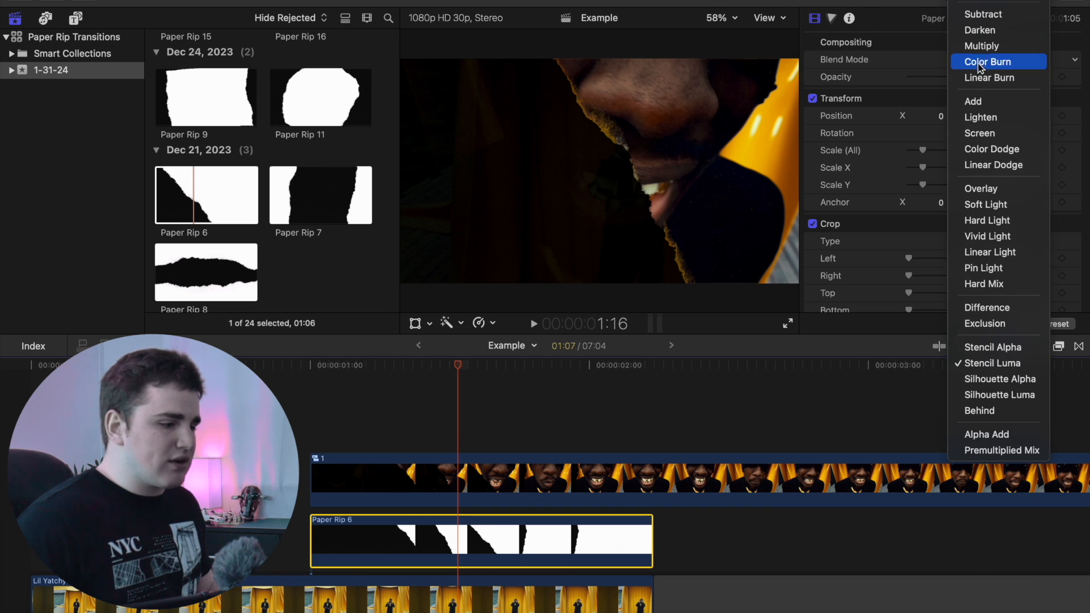
left_click(977, 134)
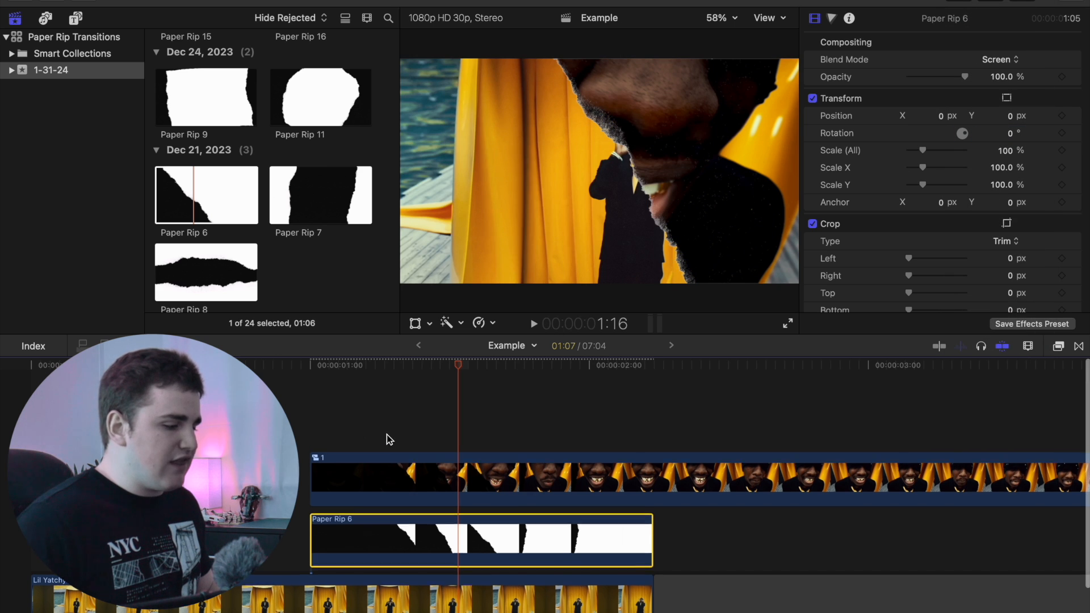
scroll(387, 435, "down", 2)
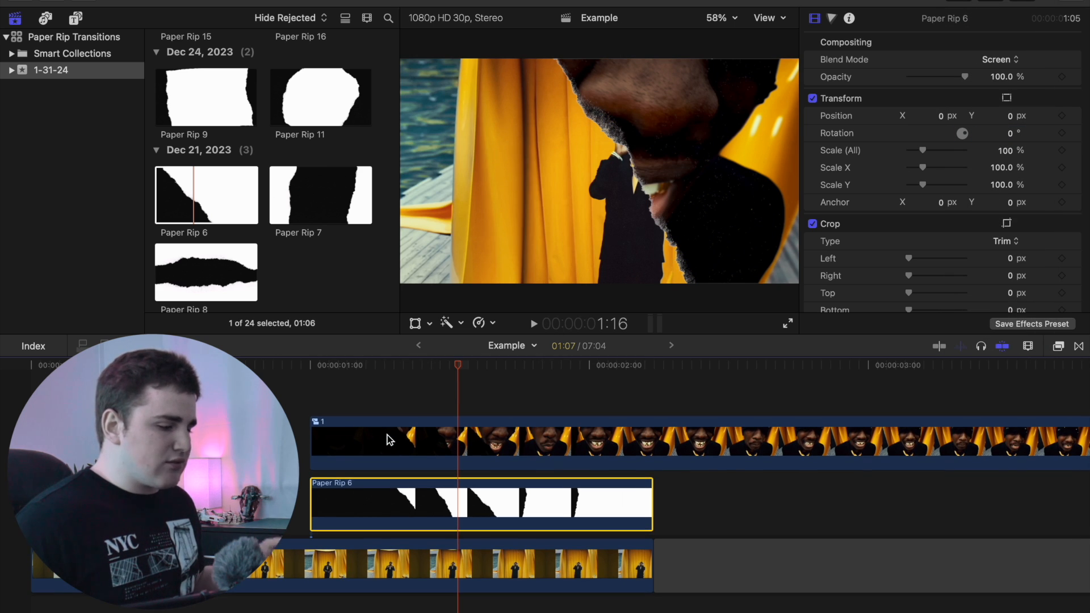
key("Home")
key("space")
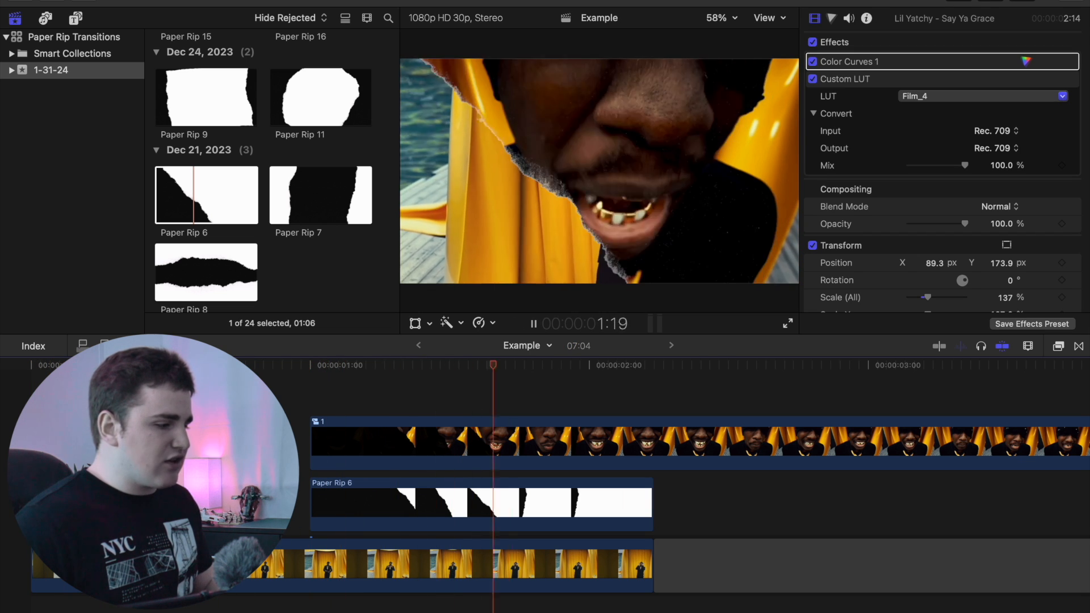
key("space")
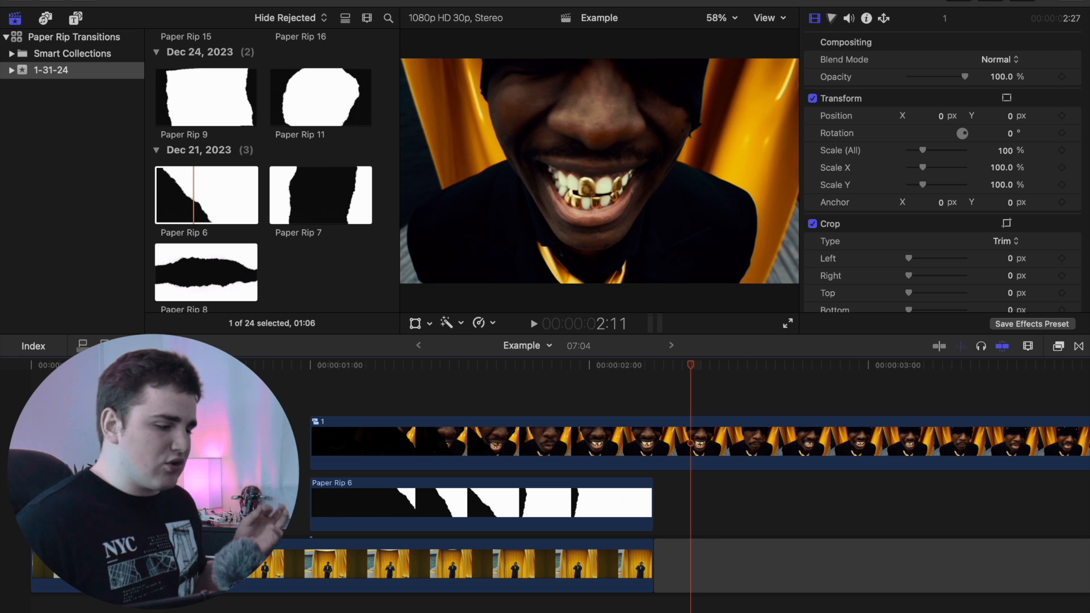
Step: With the playhead in mid-transition, shift the Paper Rip 6 clip horizontally to an X position of -35.2 px to form a white torn edge
key("Right")
left_click(477, 400)
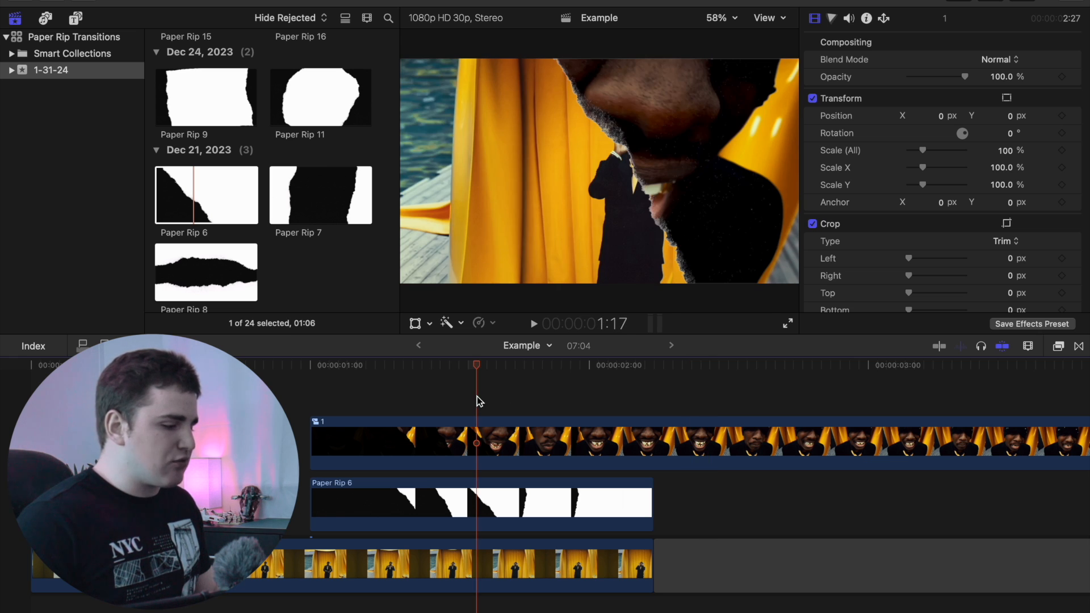
mouse_move(477, 372)
left_mouse_down()
mouse_move(428, 373)
mouse_move(481, 383)
left_mouse_up()
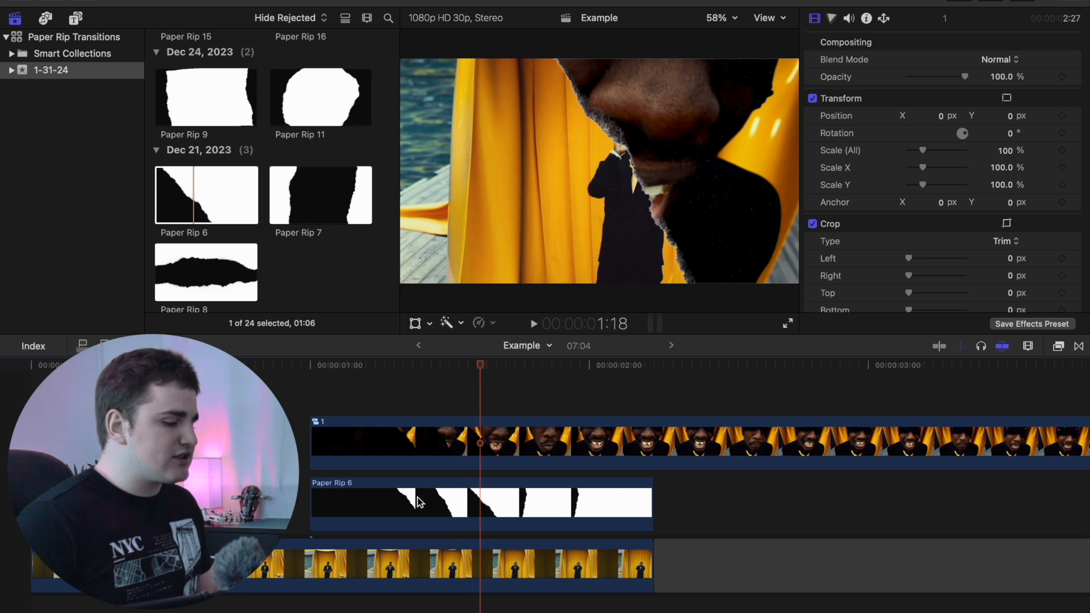
left_click(428, 508)
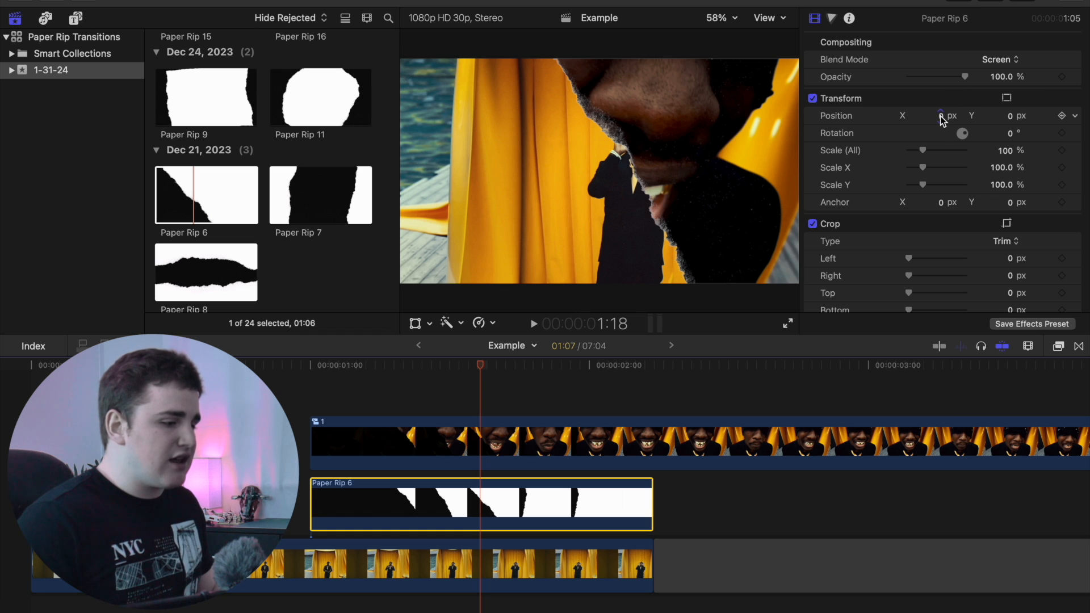
left_click_drag(942, 121, 935, 120)
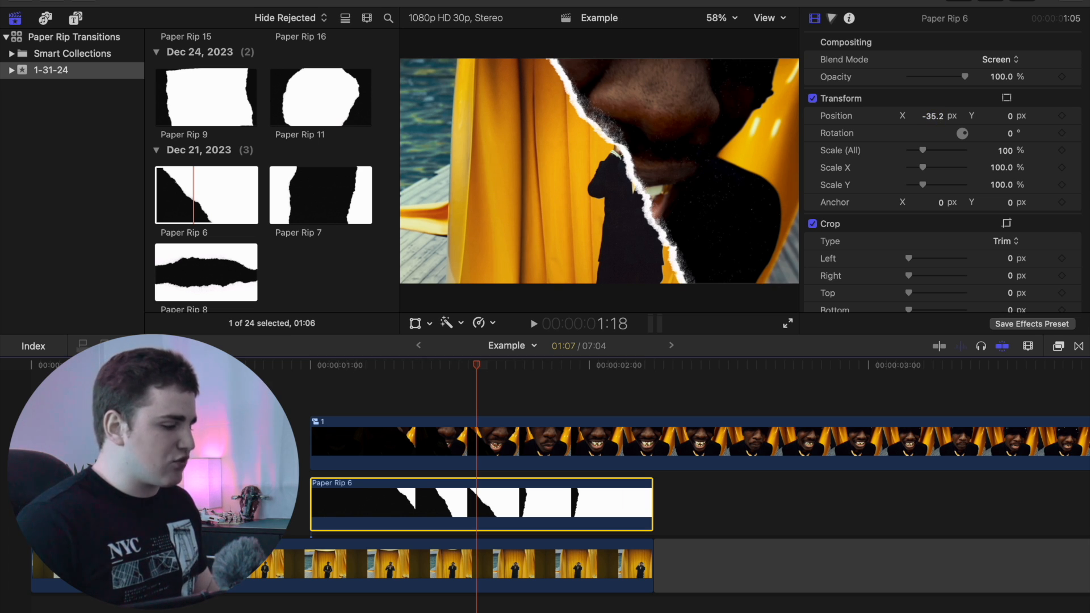
Step: Play the transition from the project start and check a mid-rip frame at 1:13 for the white paper edge
left_click(25, 401)
key("Home")
key("space")
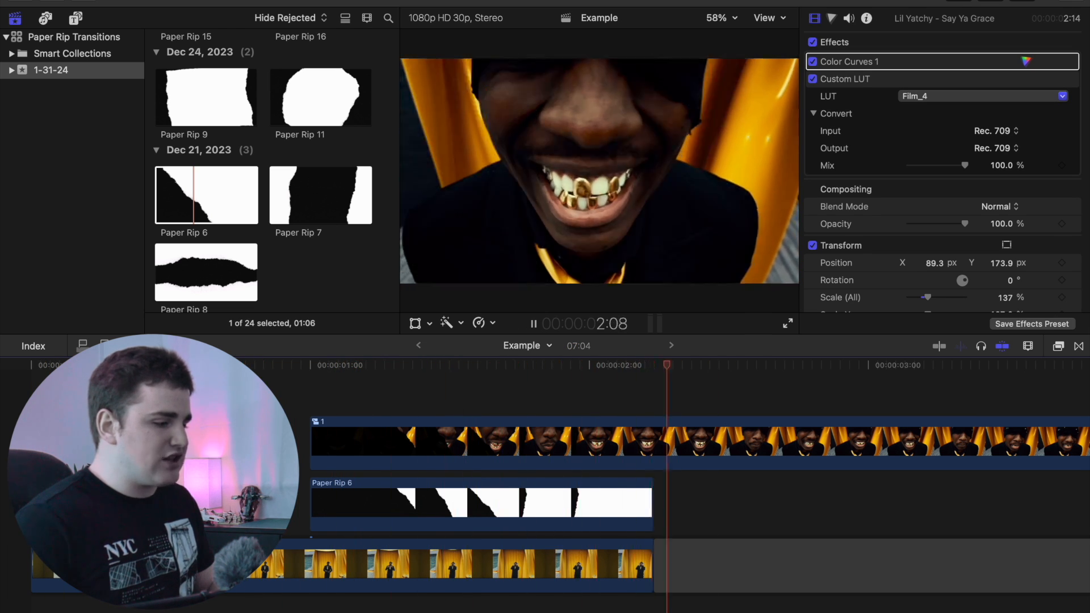
key("space")
left_click(431, 401)
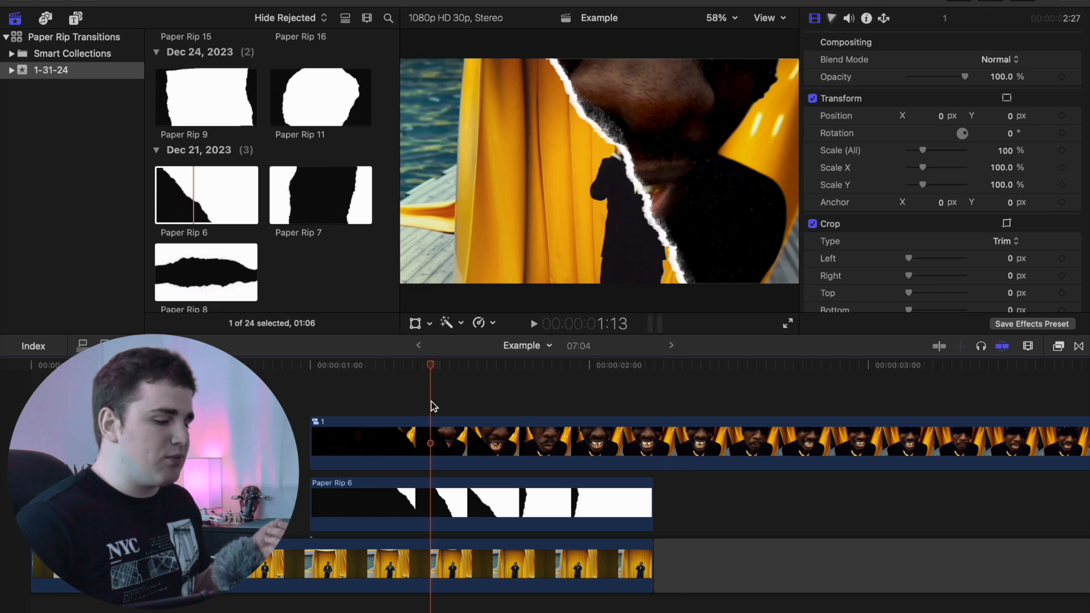
Step: Compare the transition with the Paper Rip 6 clip disabled and enabled, leaving the clip enabled and the playhead at 1:23
left_click(420, 509)
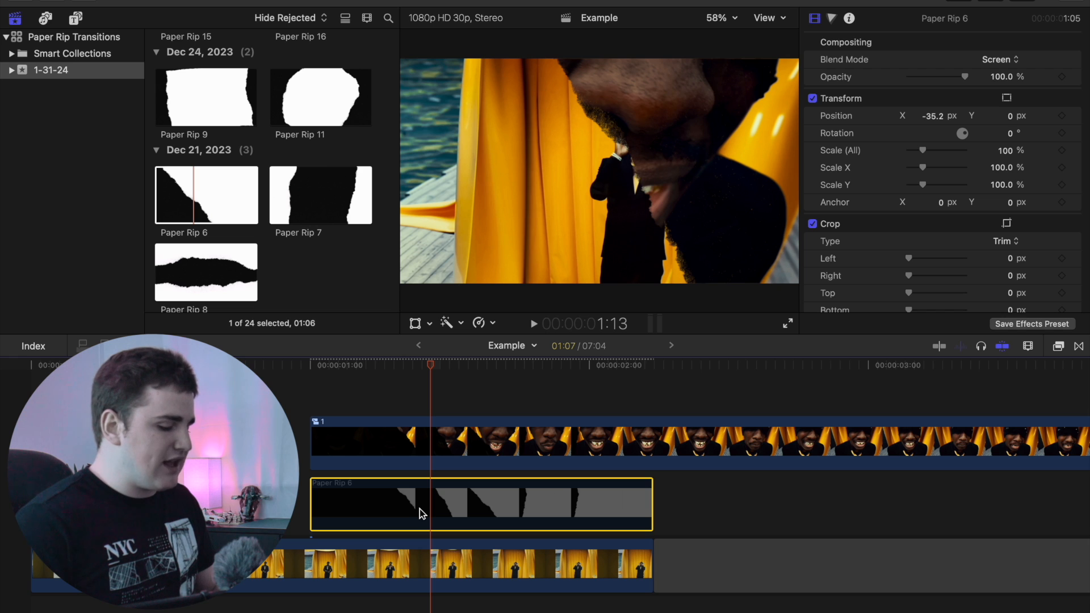
key("v")
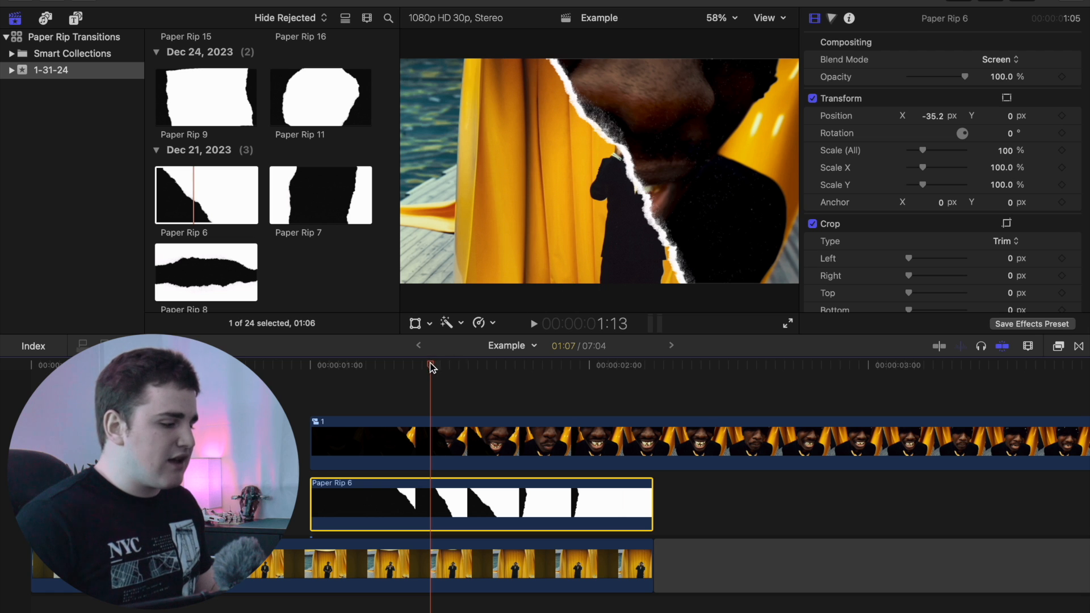
left_click_drag(431, 366, 463, 383)
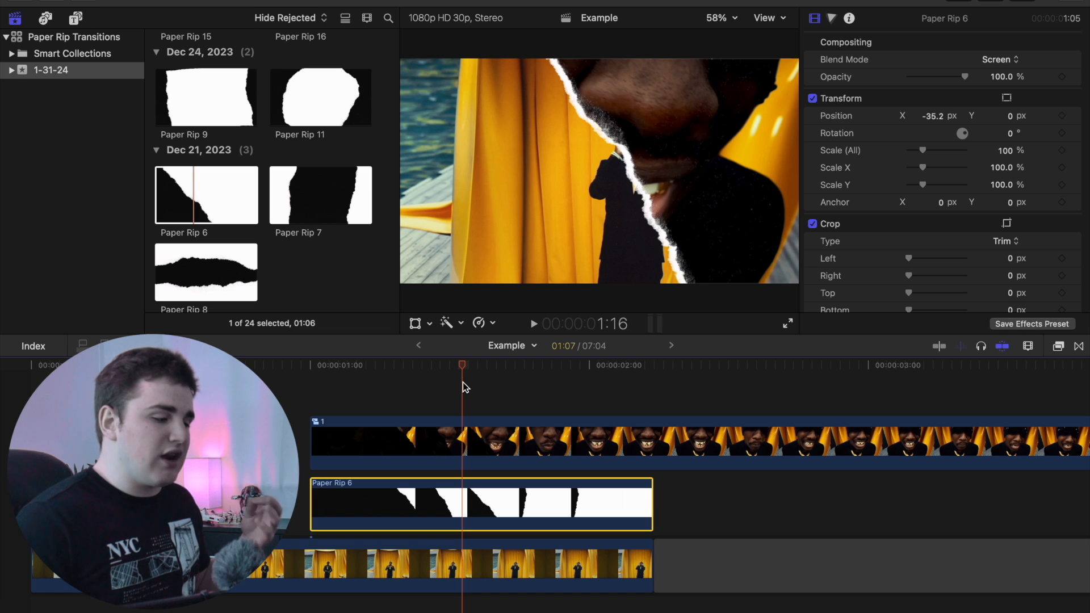
key("v")
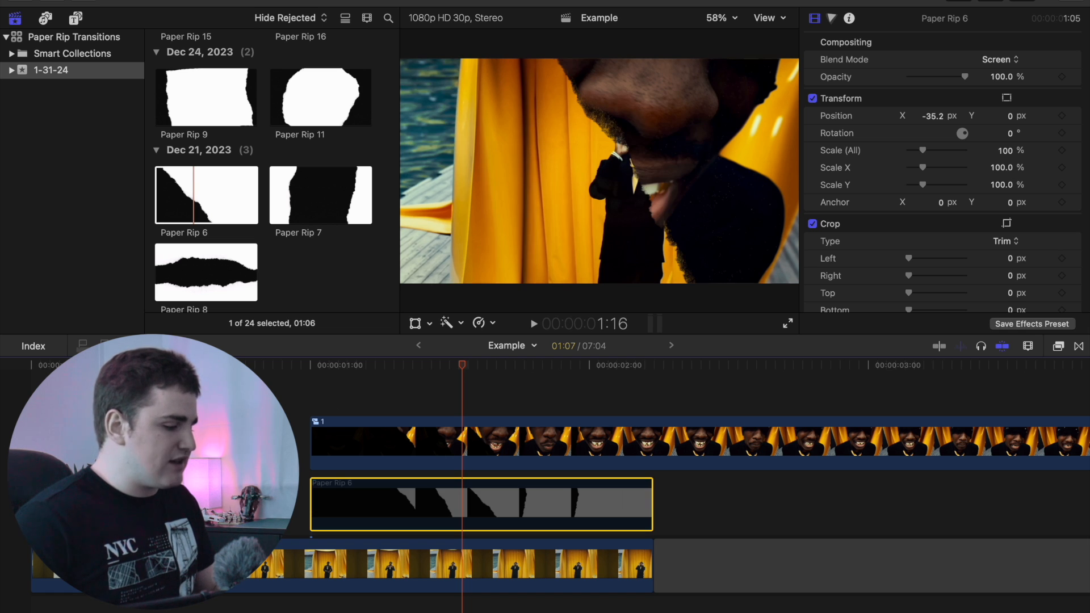
left_click(31, 382)
key("space")
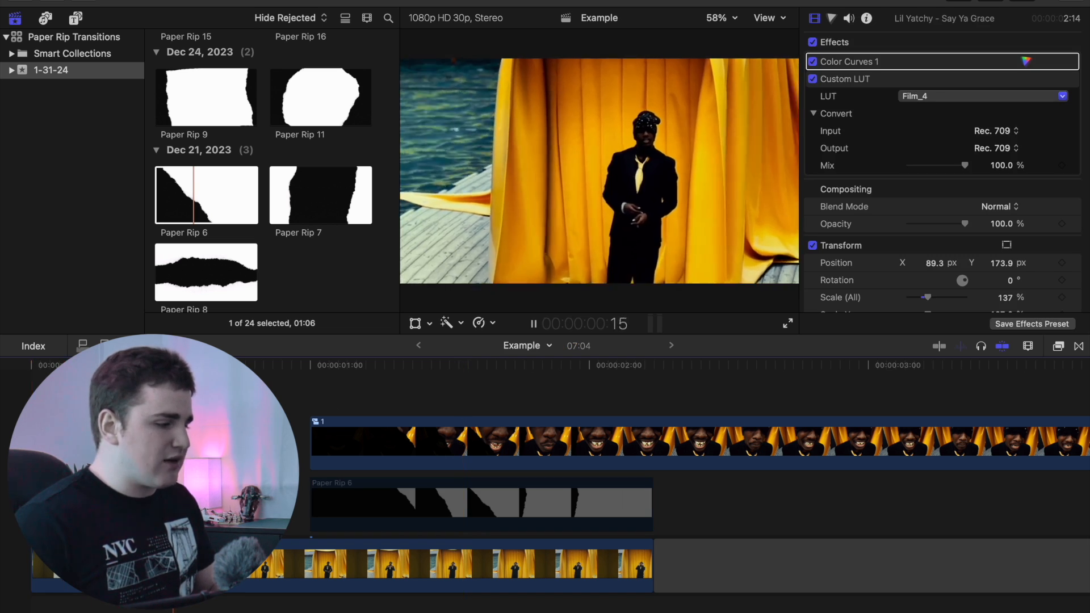
key("space")
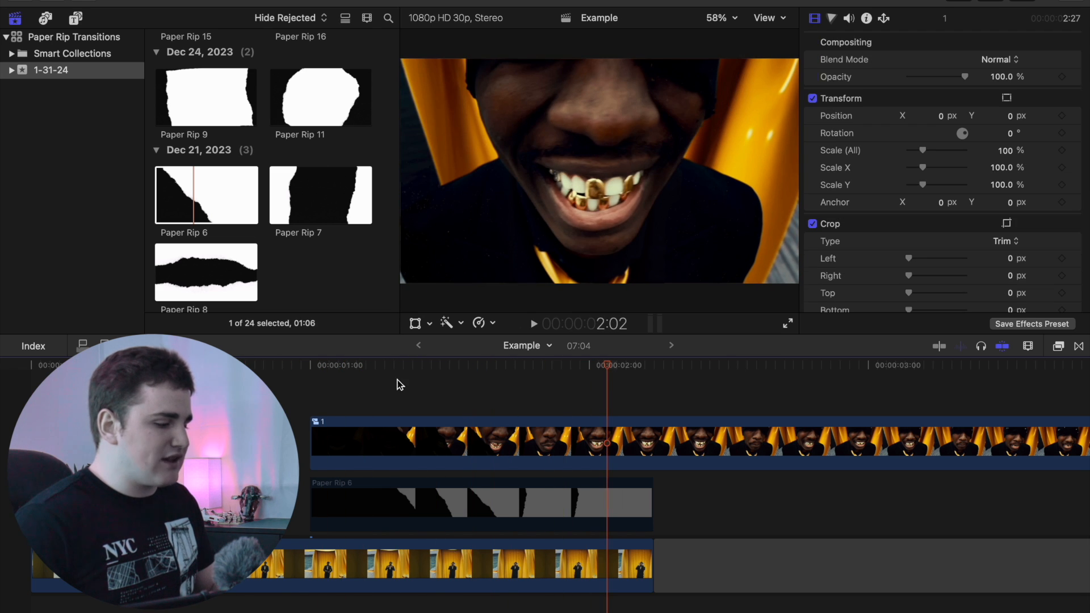
left_click(428, 386)
left_click(436, 493)
key("v")
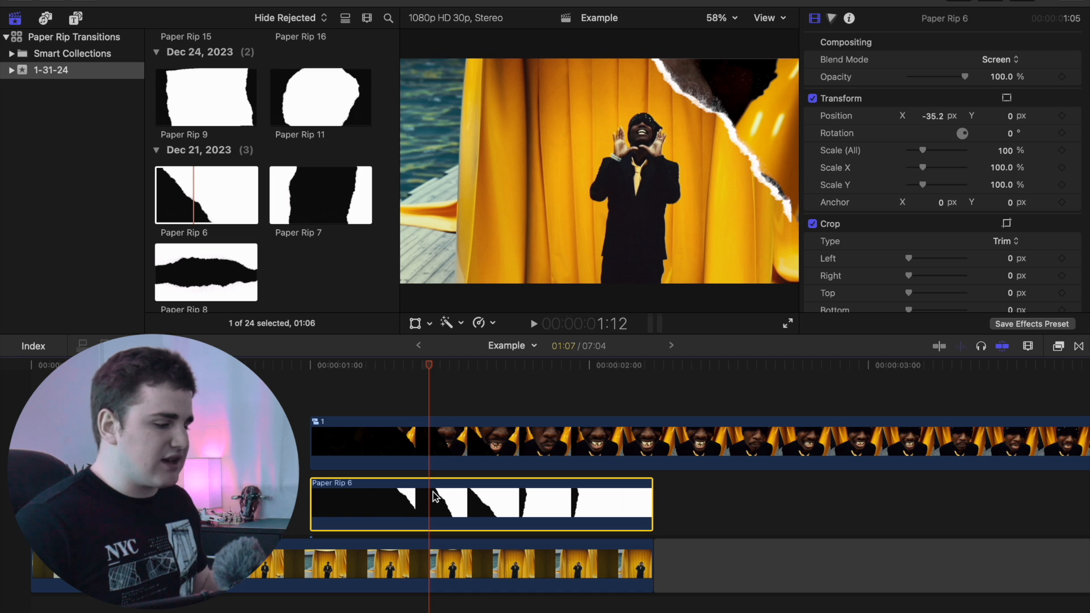
left_click_drag(429, 366, 525, 379)
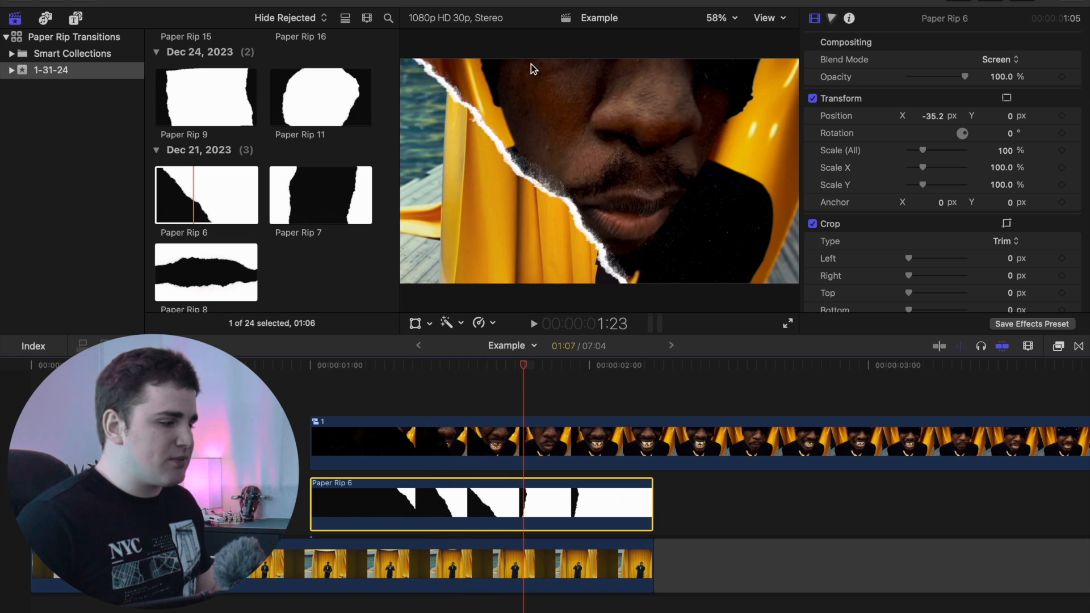
Step: Set the overall scale of compound clip 1 to 101%
left_click(518, 443)
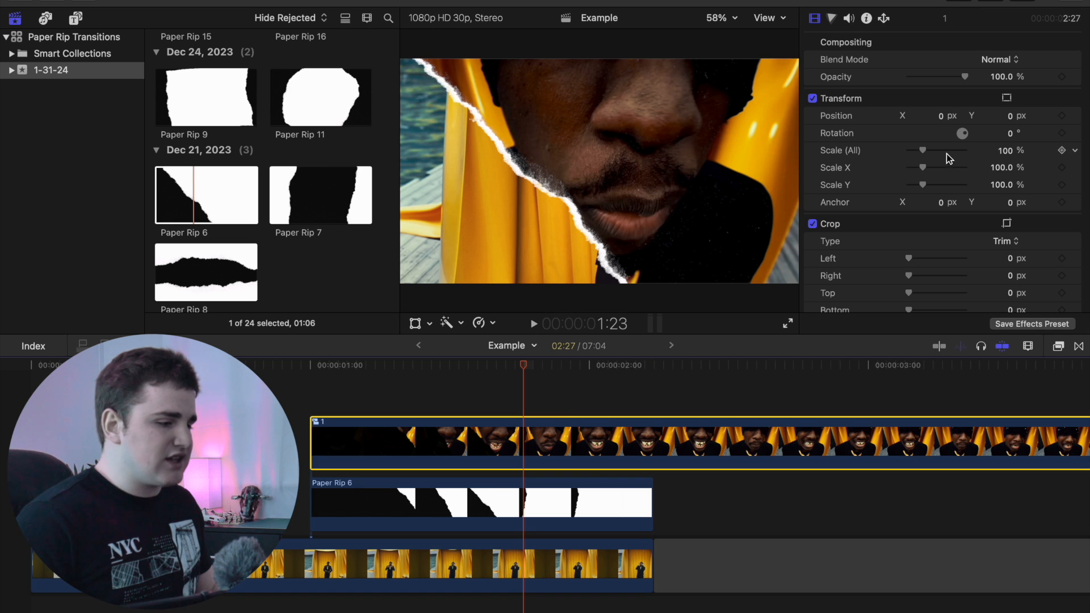
left_click(1010, 151)
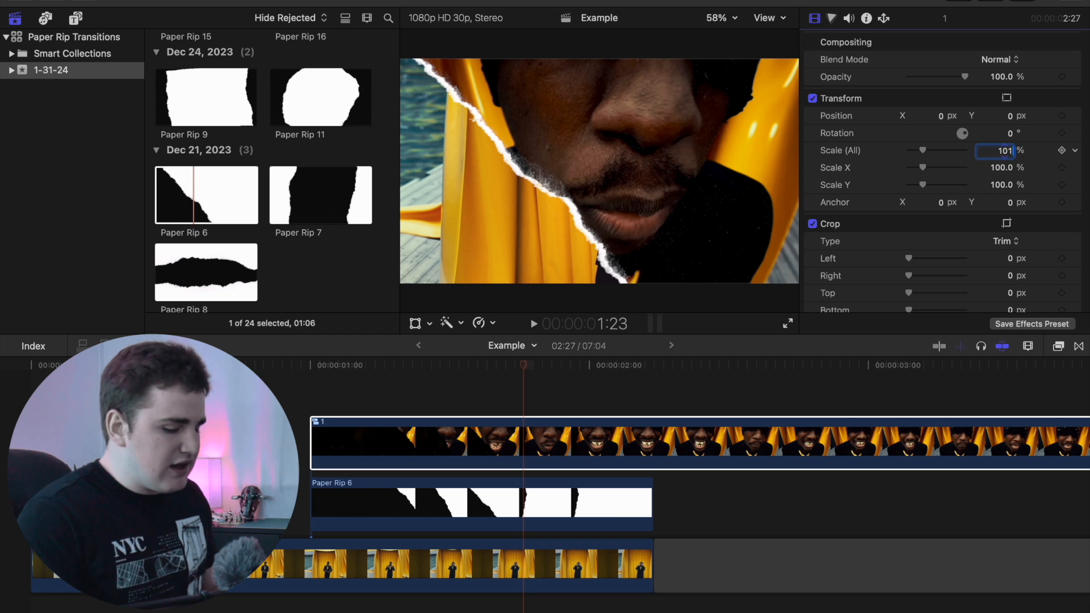
key("Return")
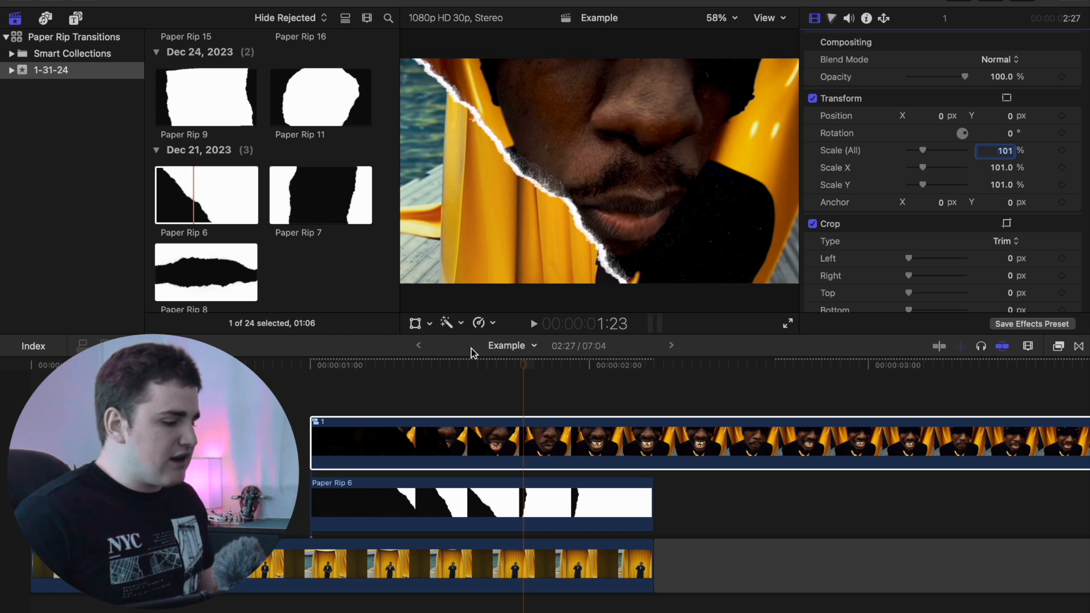
Step: Check the first transition at 1:20, and play it from near the project start
left_click(501, 361)
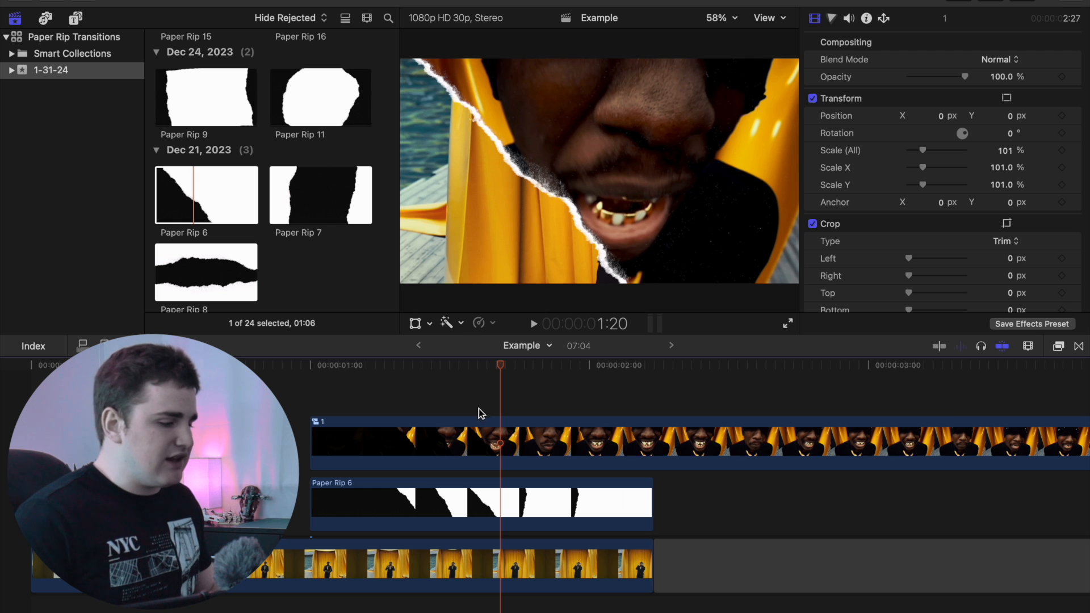
left_click_drag(502, 368, 64, 398)
key("space")
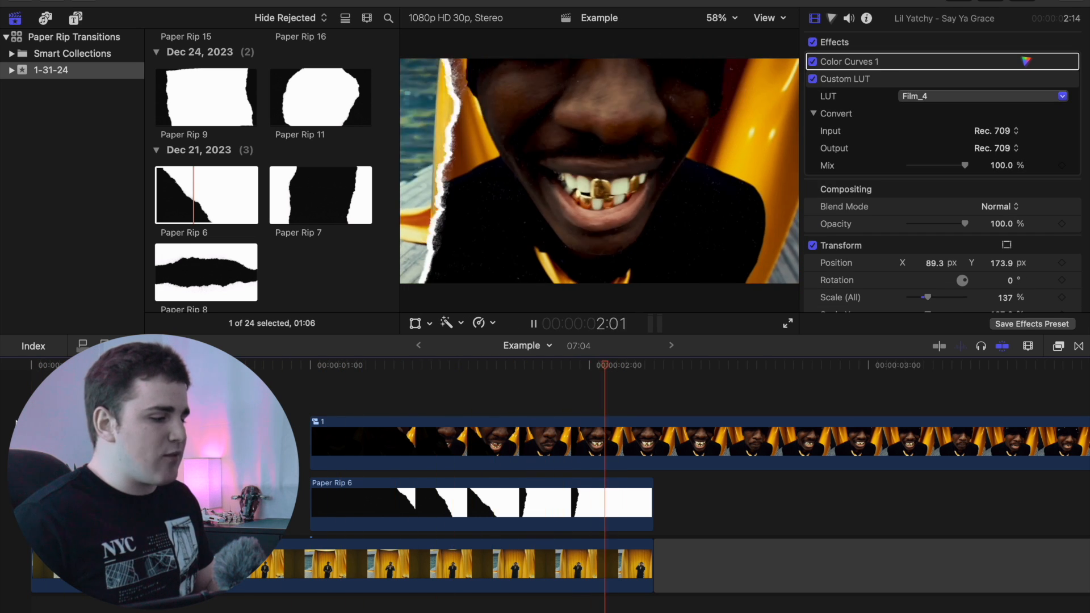
key("space")
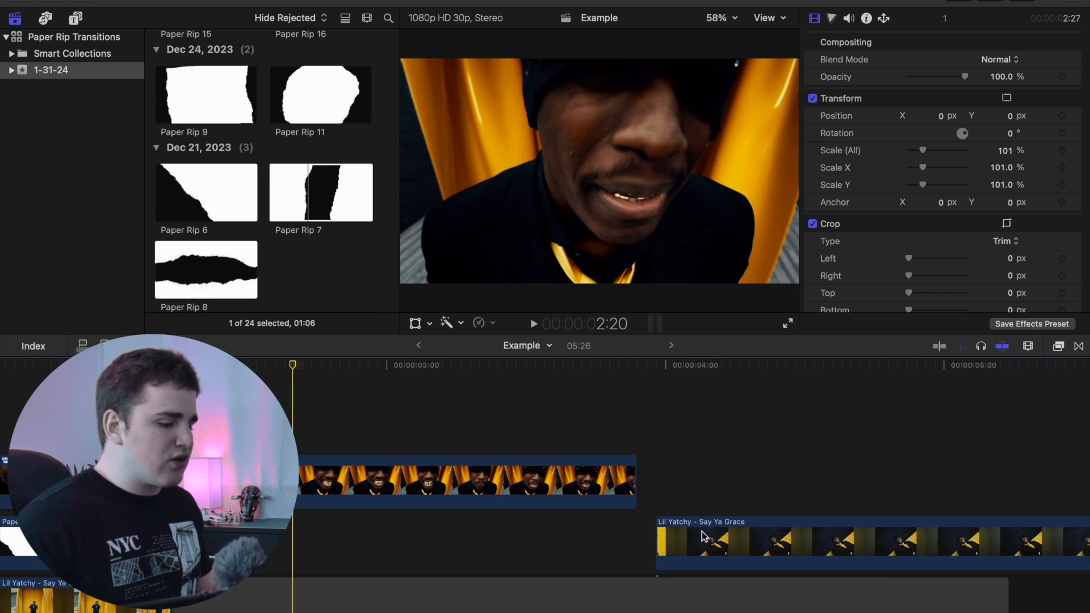
Step: Move the next Lil Yatchy - Say Ya Grace clip above compound clip 1 so that it starts at 2:20 and overlaps its end
left_click_drag(726, 542, 366, 410)
scroll(380, 403, "left", 3)
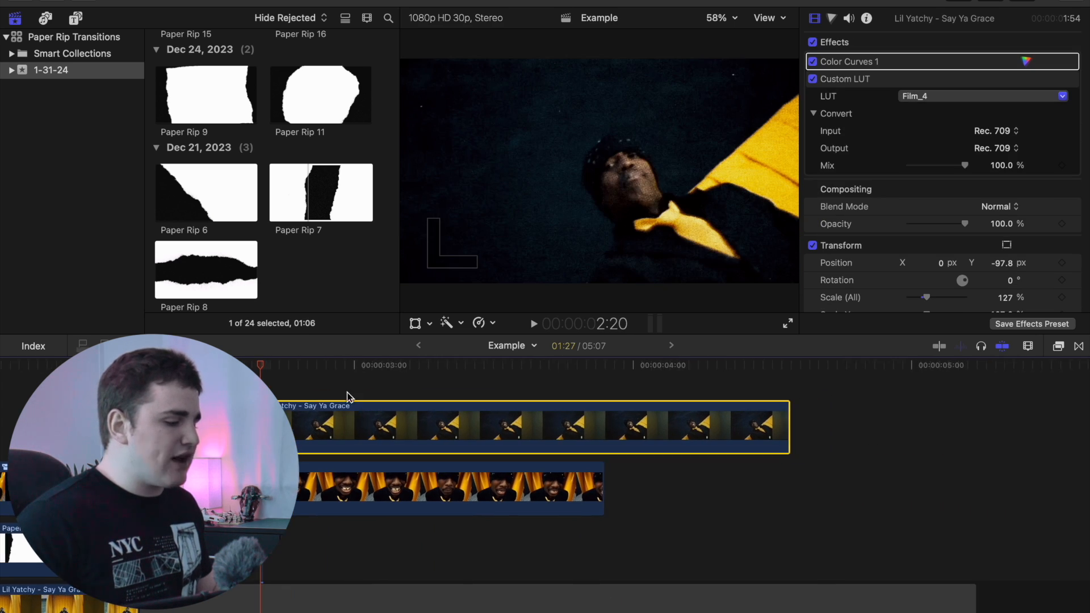
left_click(395, 388)
left_click(395, 389)
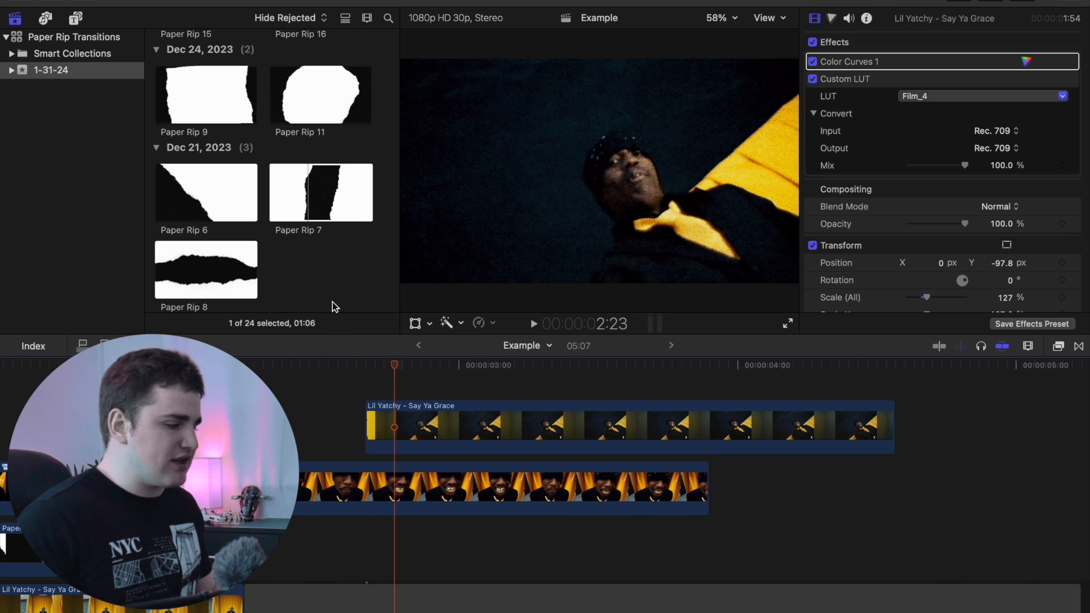
Step: Preview the Paper Rip 8 and Paper Rip 7 mattes and place Paper Rip 7 above the newly moved clip, aligned with its start at 2:20
left_click(191, 278)
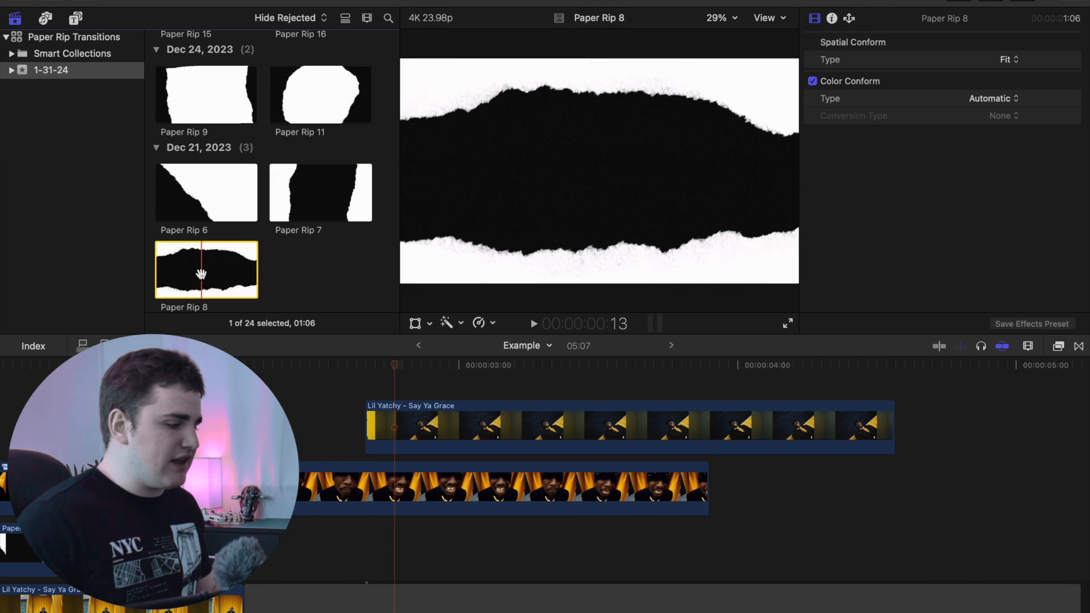
left_click(298, 196)
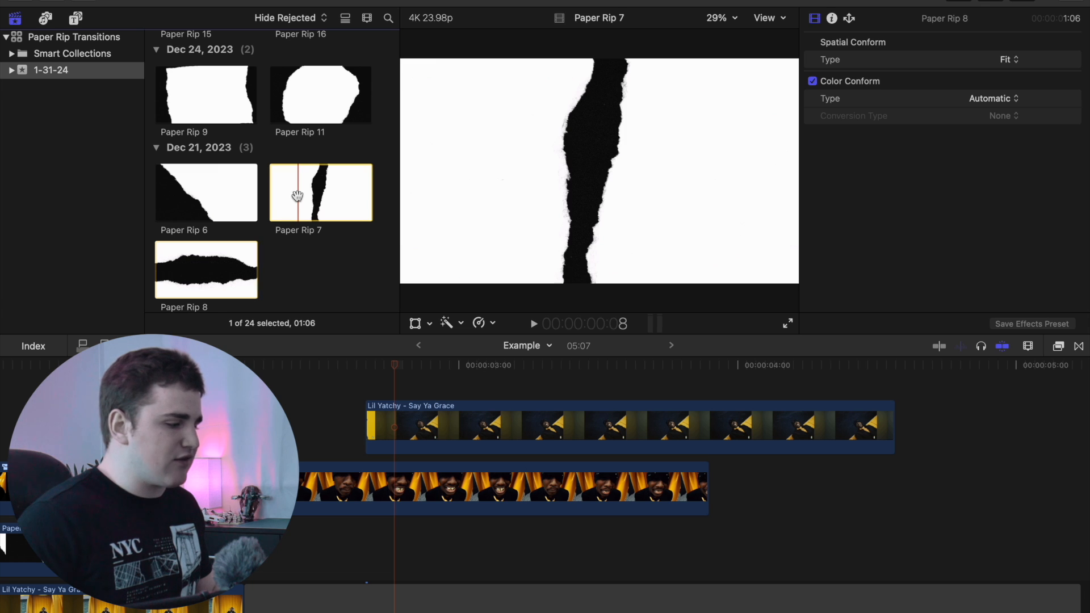
left_click_drag(292, 214, 370, 371)
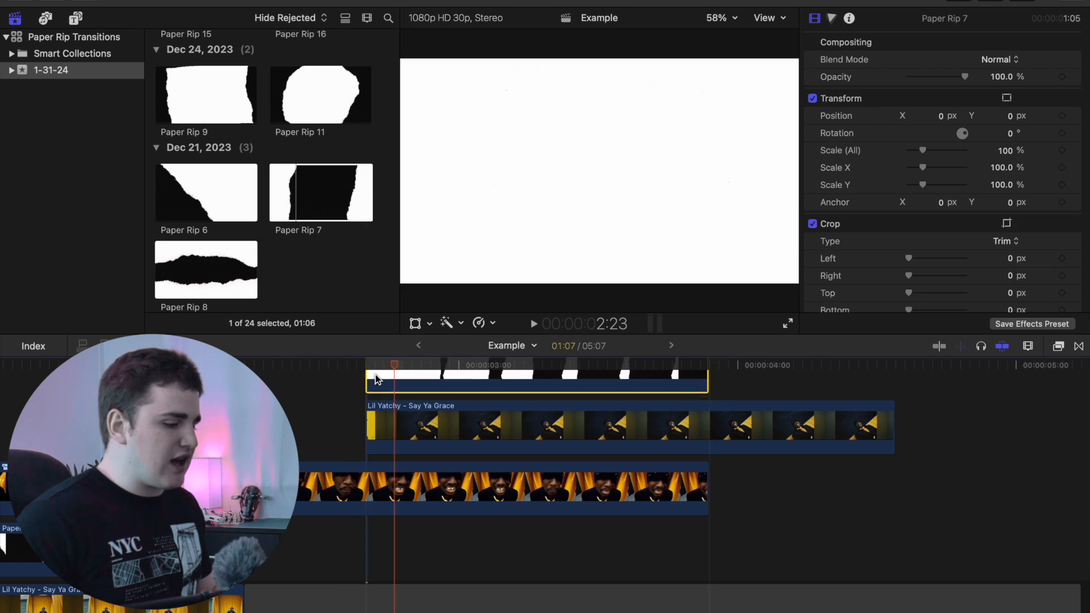
mouse_move(454, 429)
left_mouse_down()
mouse_move(431, 435)
mouse_move(461, 427)
left_mouse_up()
left_click(476, 396)
left_click(476, 395)
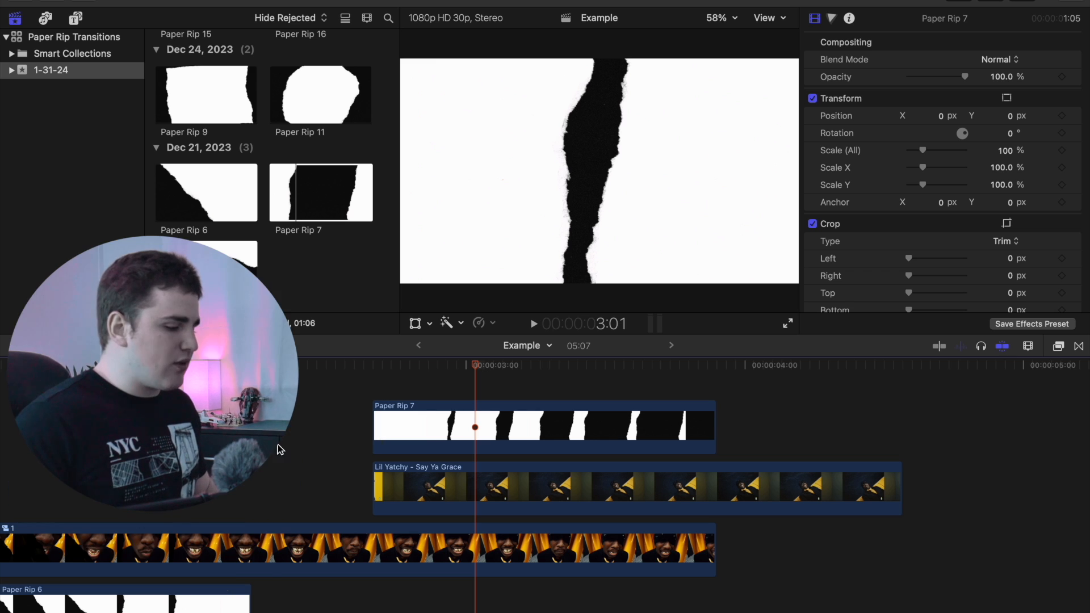
Step: Play through the Paper Rip 7 matte in the timeline and scrub back to 3:07 to check its ripping direction
left_click(275, 449)
key("space")
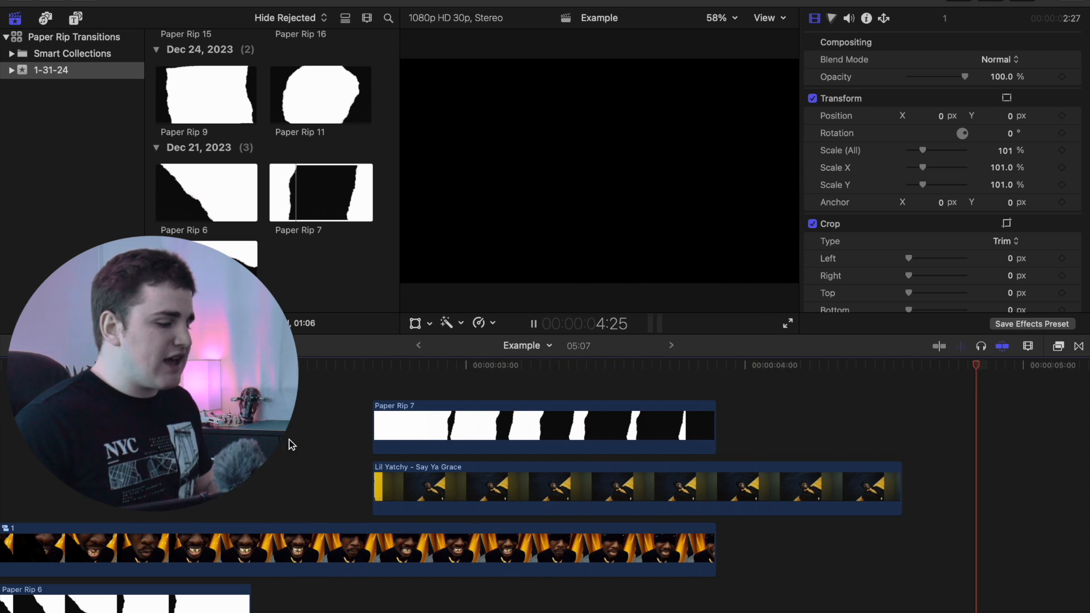
left_click(289, 441)
key("space")
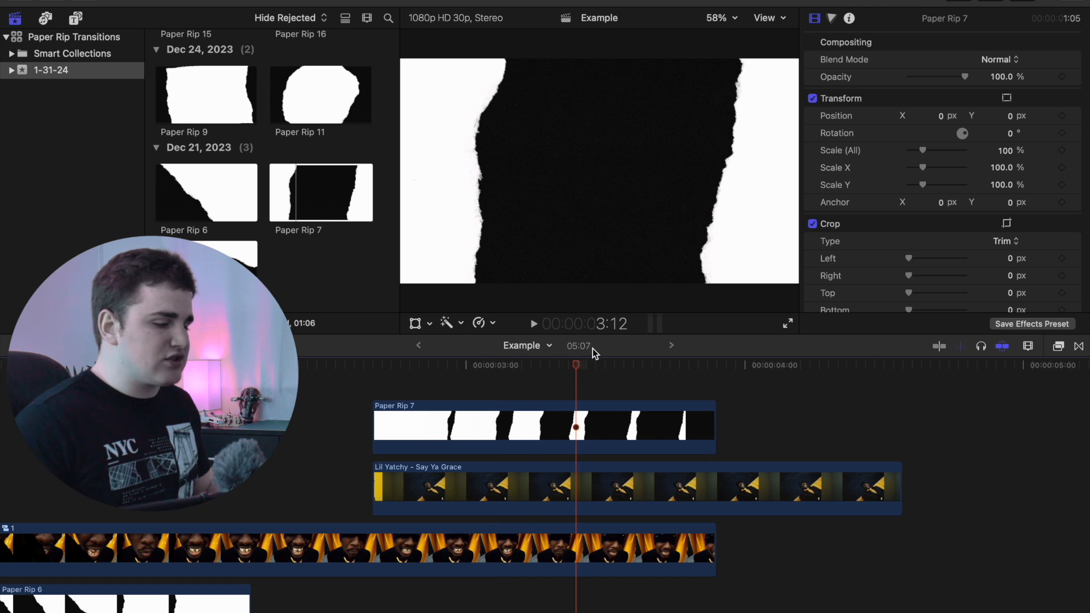
left_click_drag(574, 367, 534, 402)
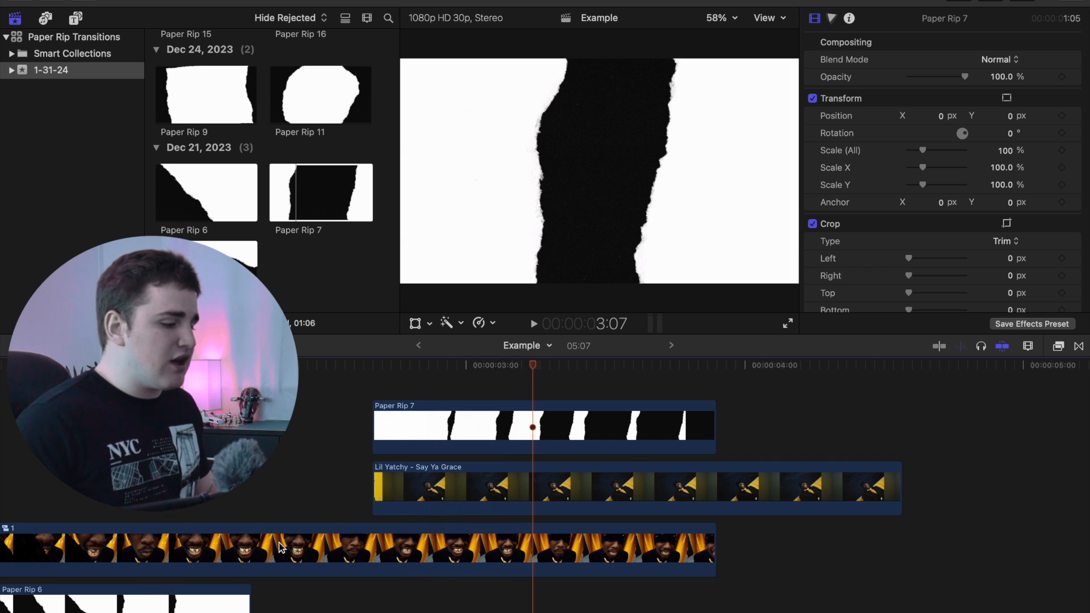
Step: Reverse the playback of the Paper Rip 7 clip and hide its retime bar
left_click(521, 427)
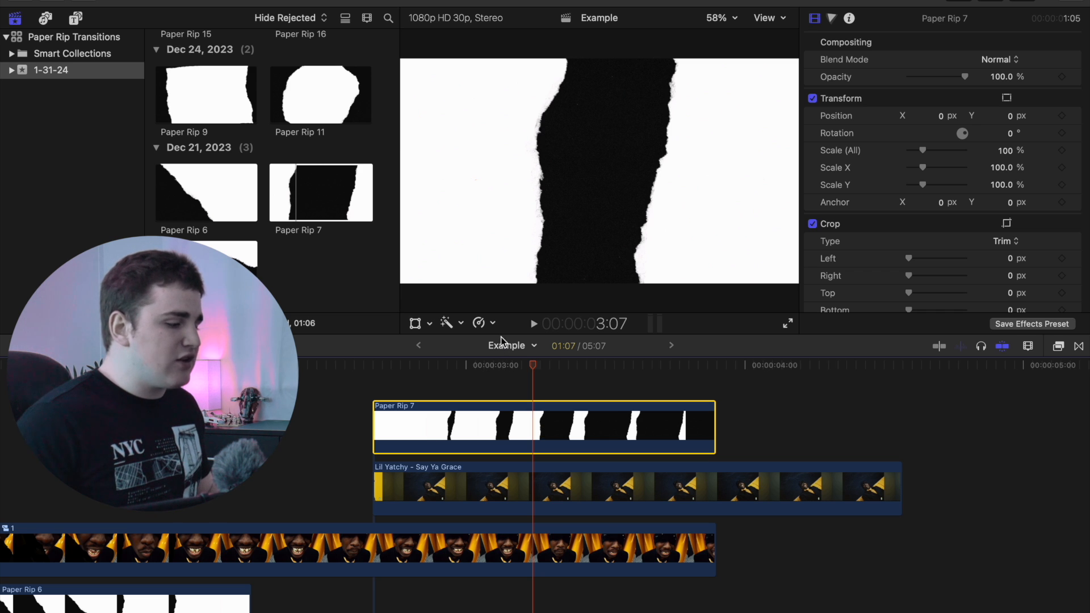
left_click(494, 324)
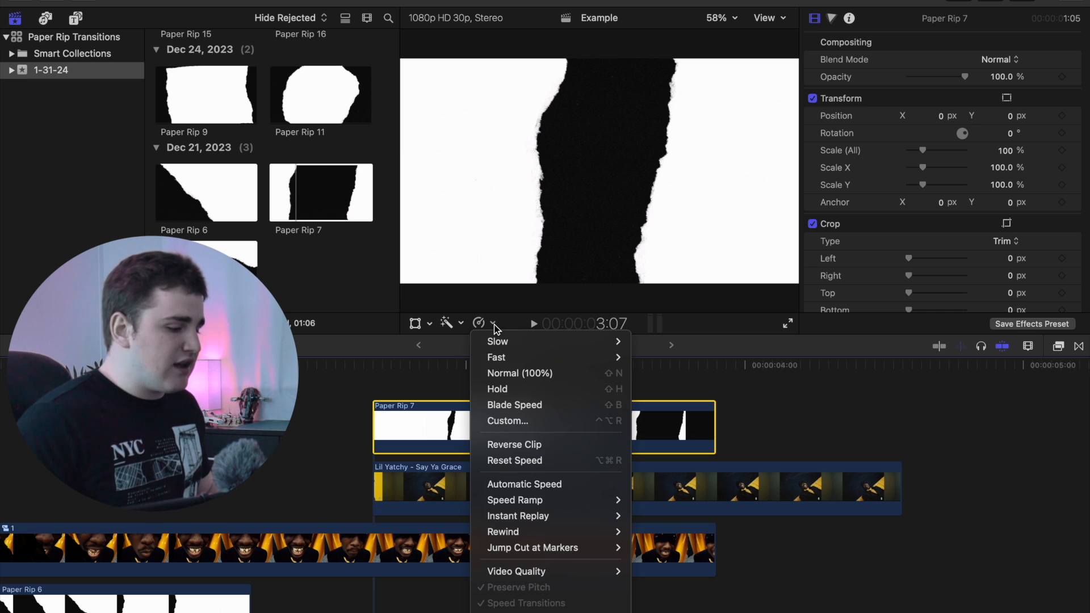
left_click(502, 445)
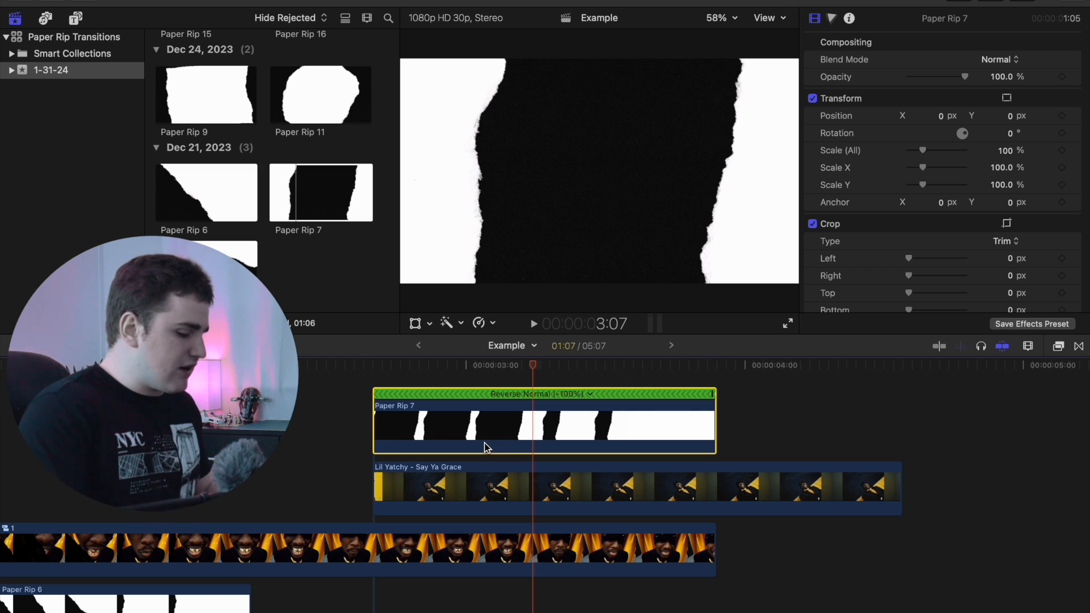
key("super+r")
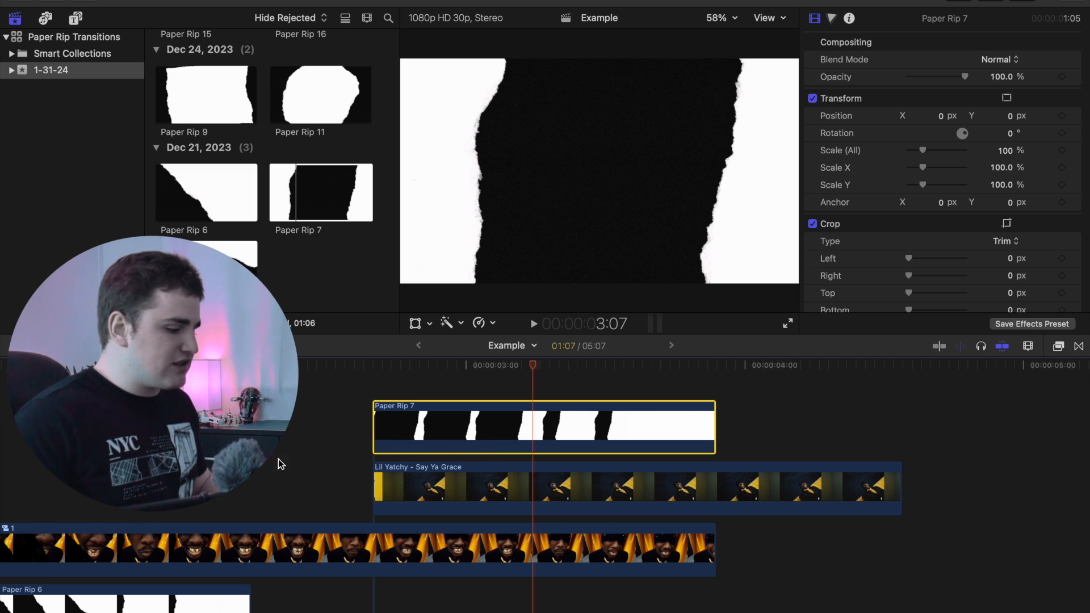
Step: Play the reversed Paper Rip 7 matte from just before its start
left_click(271, 464)
key("space")
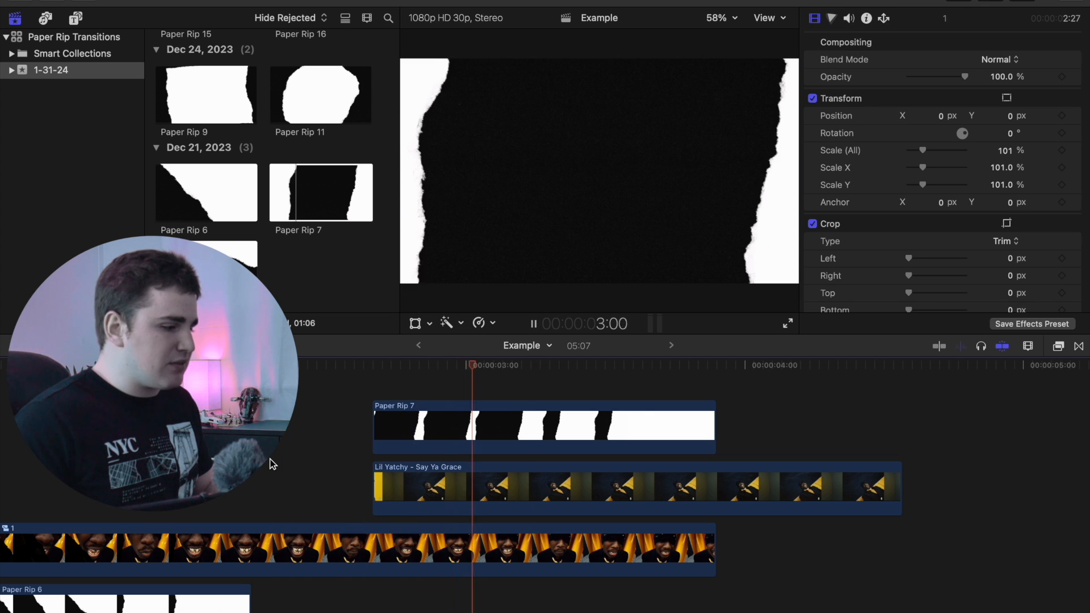
key("space")
Step: Try to speed up the Paper Rip 6 clip by shortening it with the retime editor, undo the change and hide the retime bar
scroll(305, 456, "down", 2)
scroll(304, 455, "left", 4)
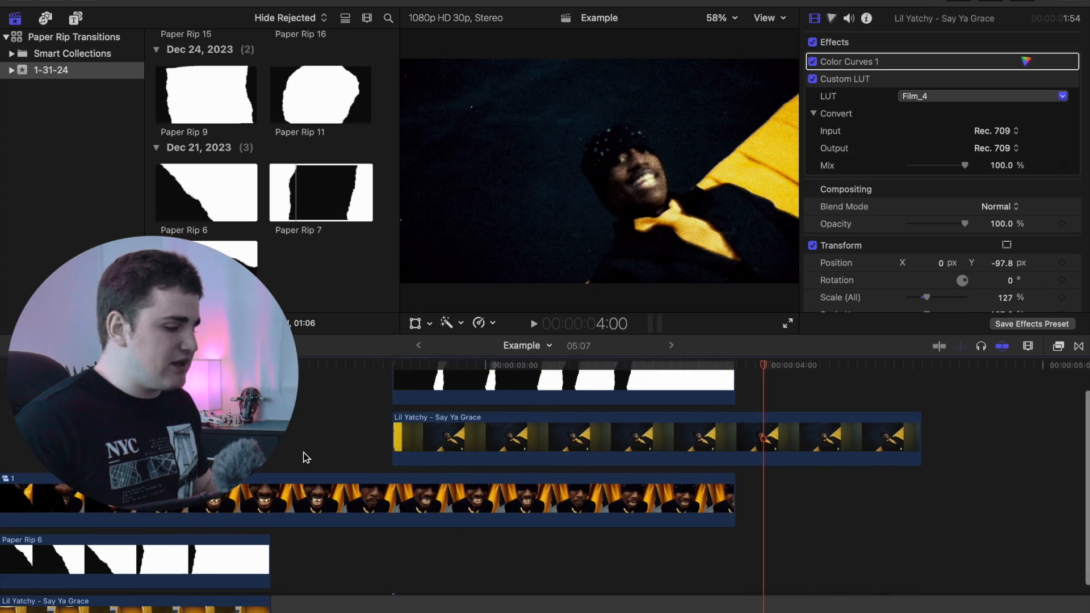
left_click(274, 455)
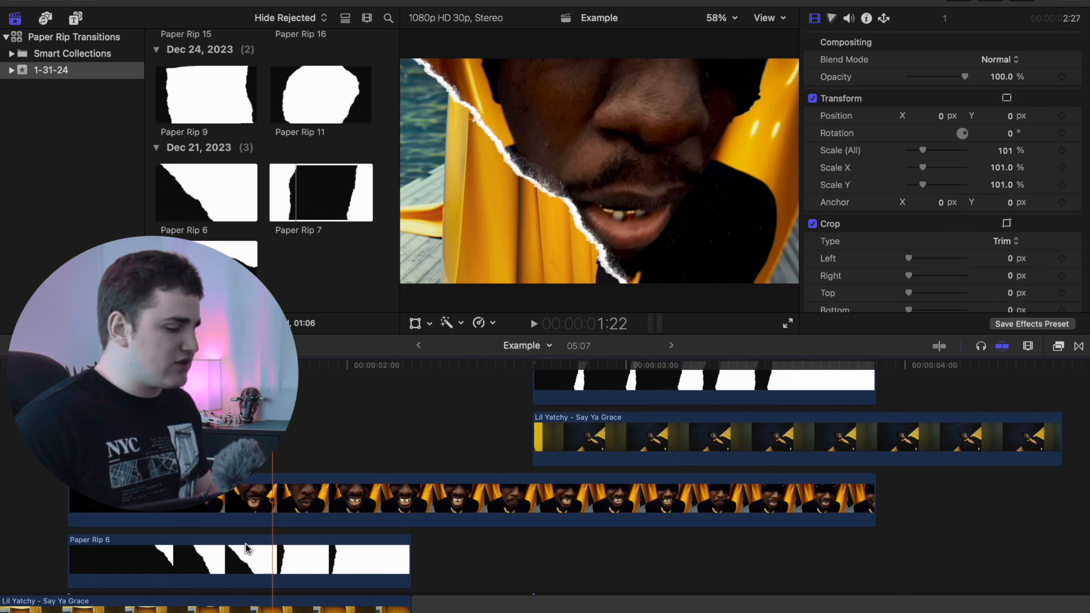
left_click(270, 555)
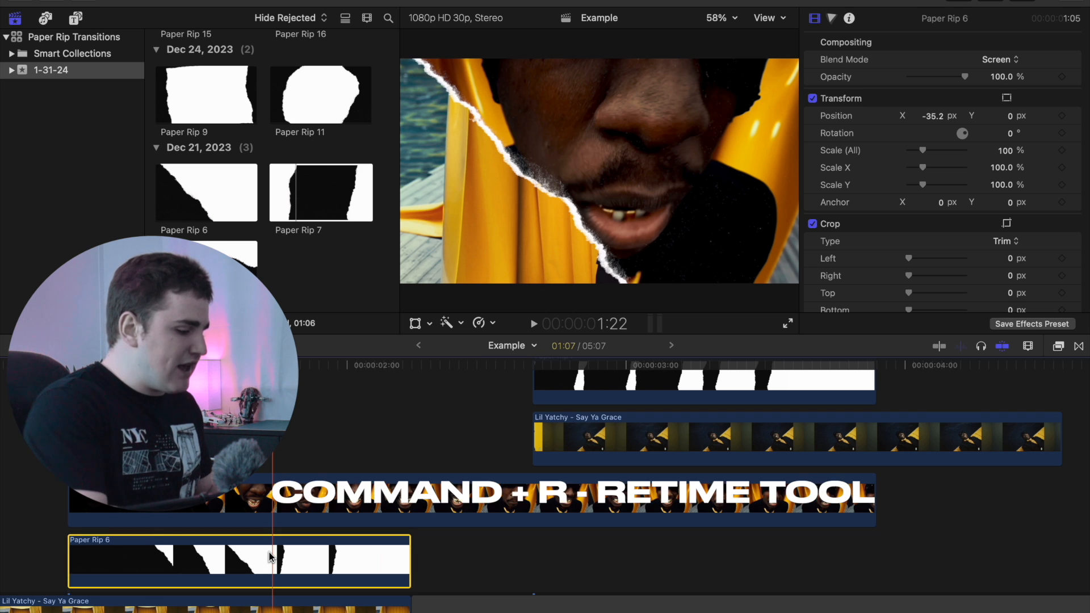
key("super+r")
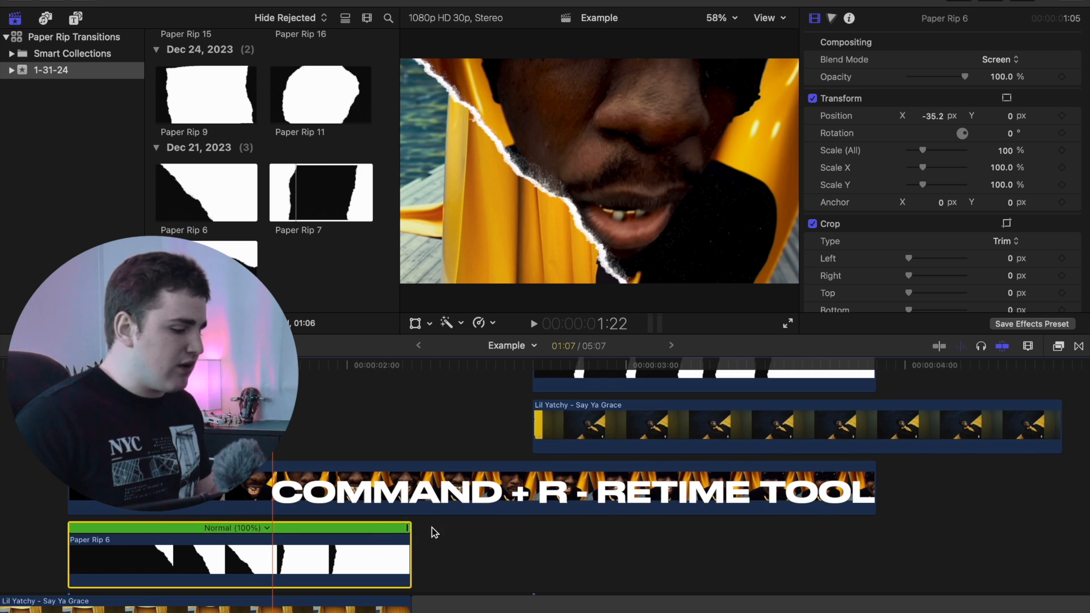
left_click_drag(408, 530, 316, 536)
key("super+z")
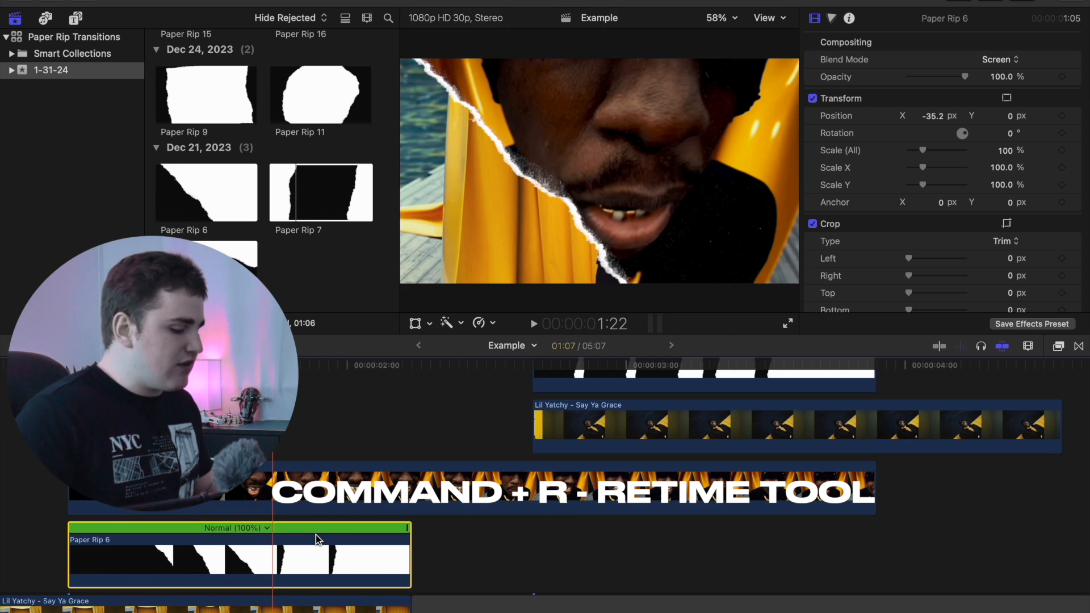
key("super+r")
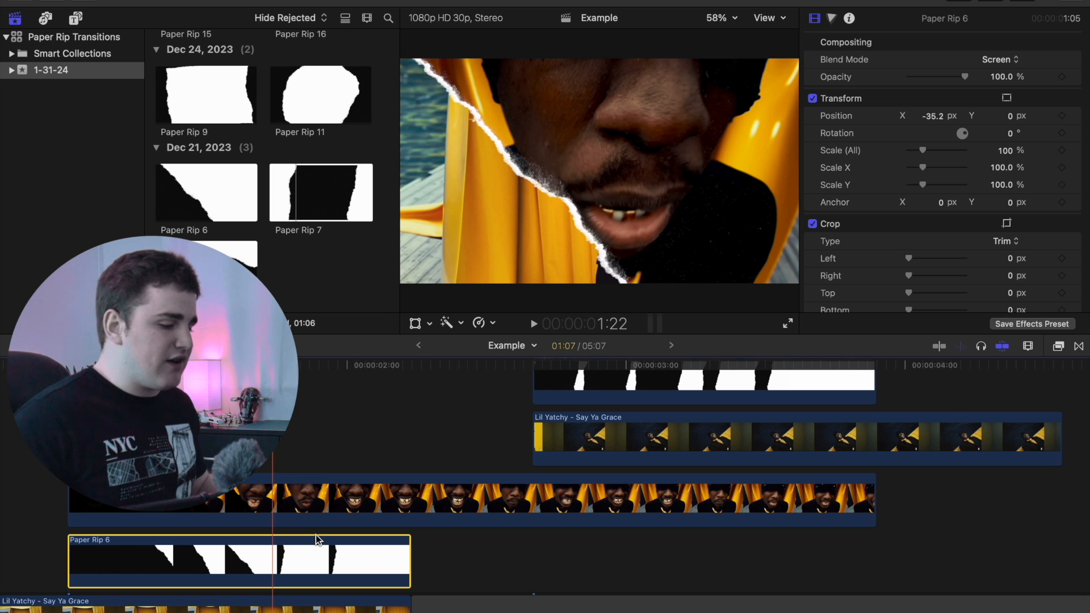
Step: Check the Paper Rip 7 matte at 3:03 and play it again from just before its start
scroll(638, 479, "right", 5)
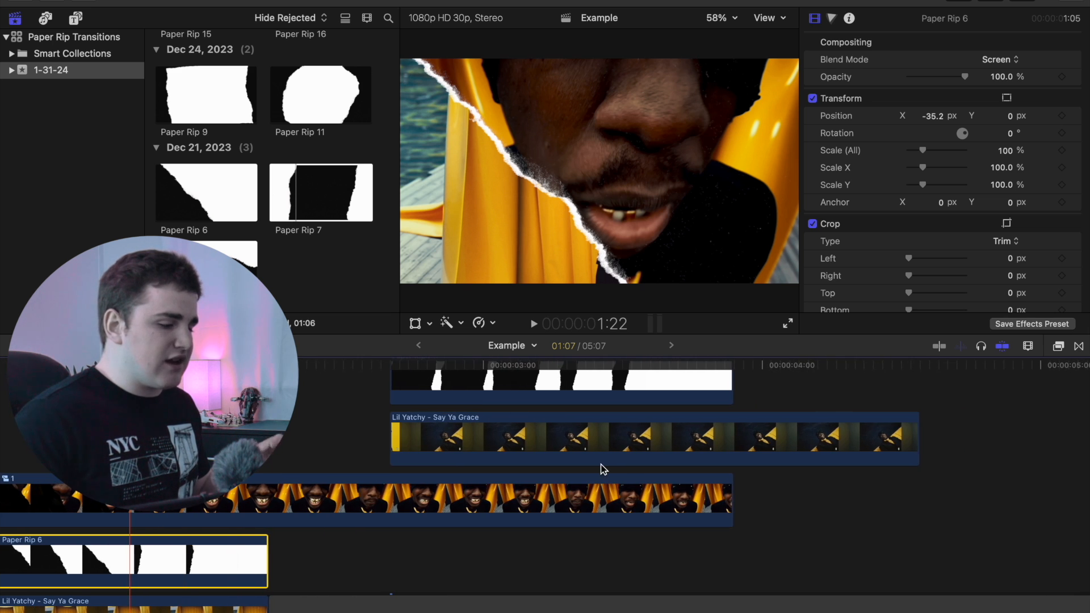
scroll(564, 457, "up", 2)
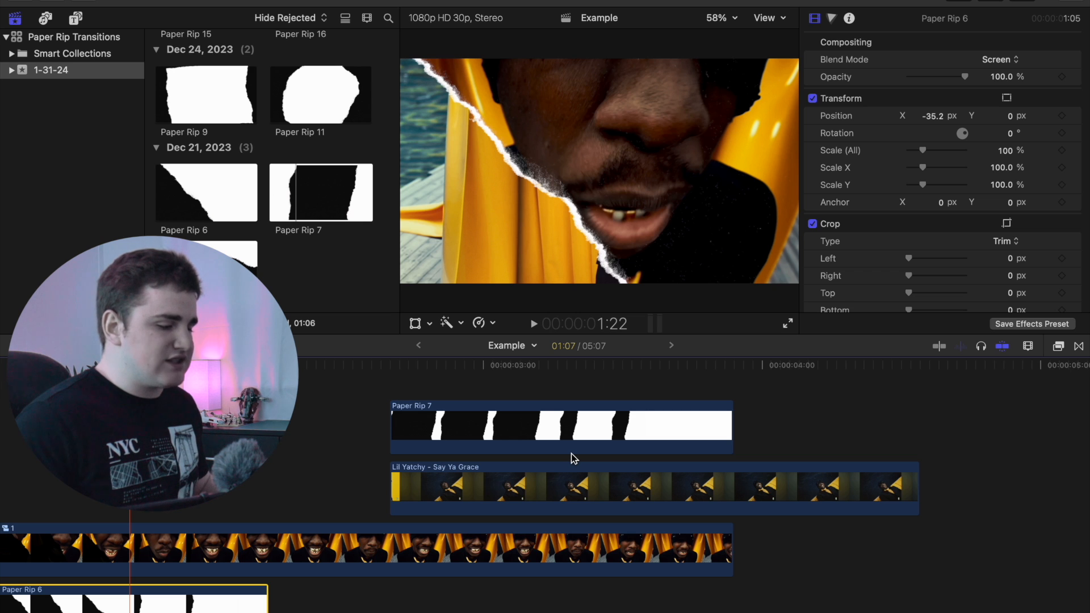
left_click(514, 389)
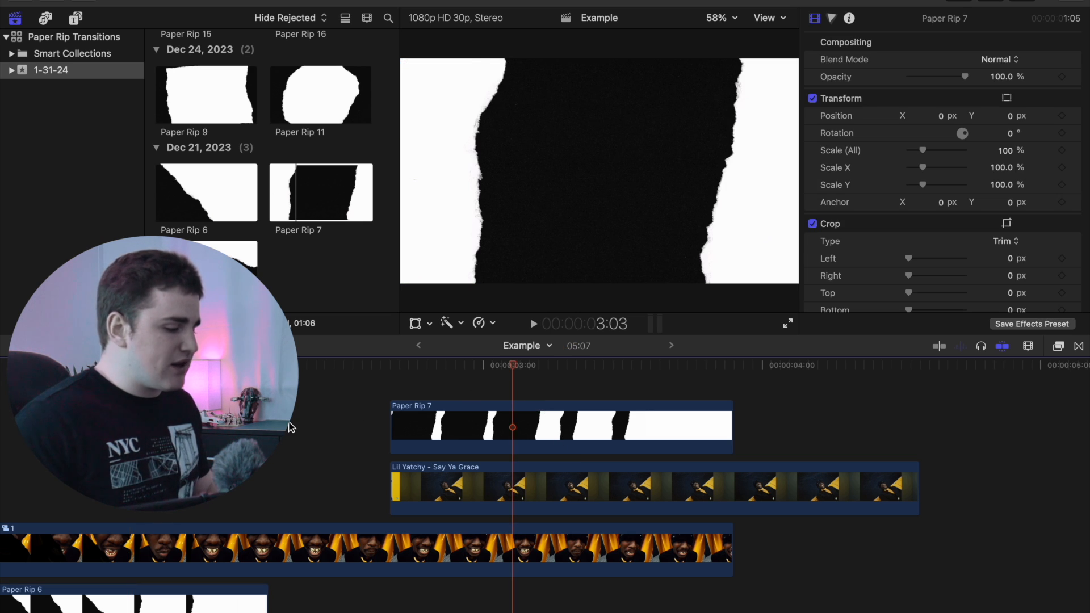
left_click(289, 423)
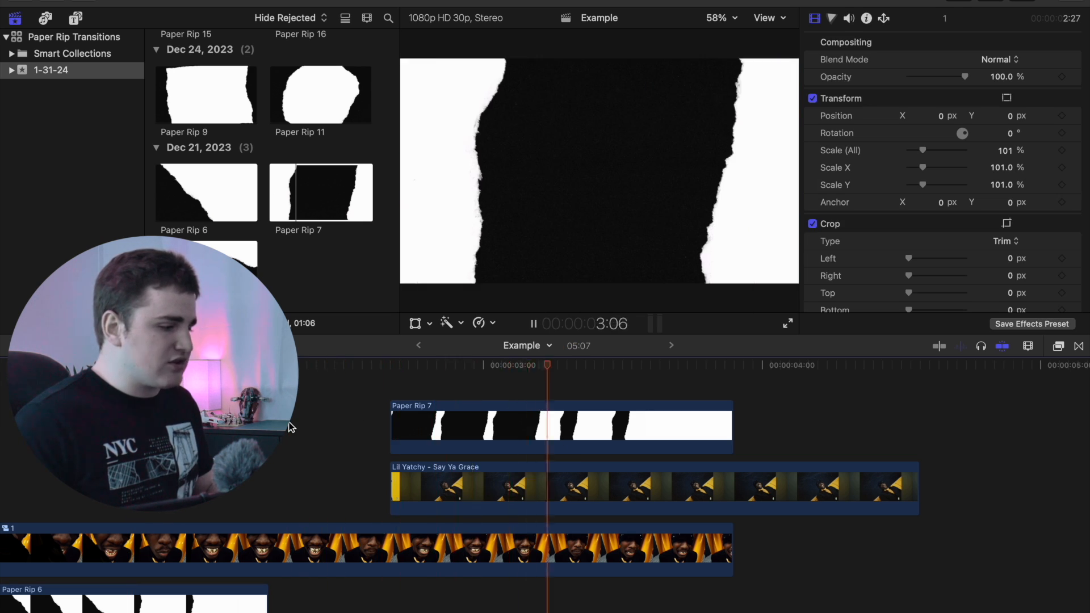
key("space")
Step: With the playhead at 3:03, set the blend mode of the Paper Rip 7 clip to Stencil Luma
left_click(513, 391)
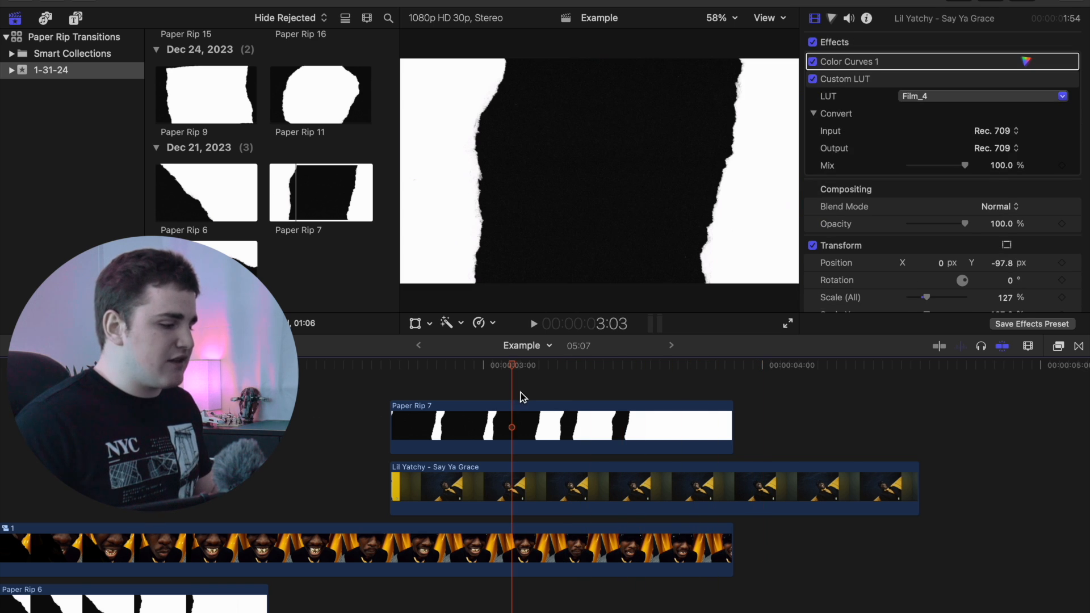
left_click(491, 423)
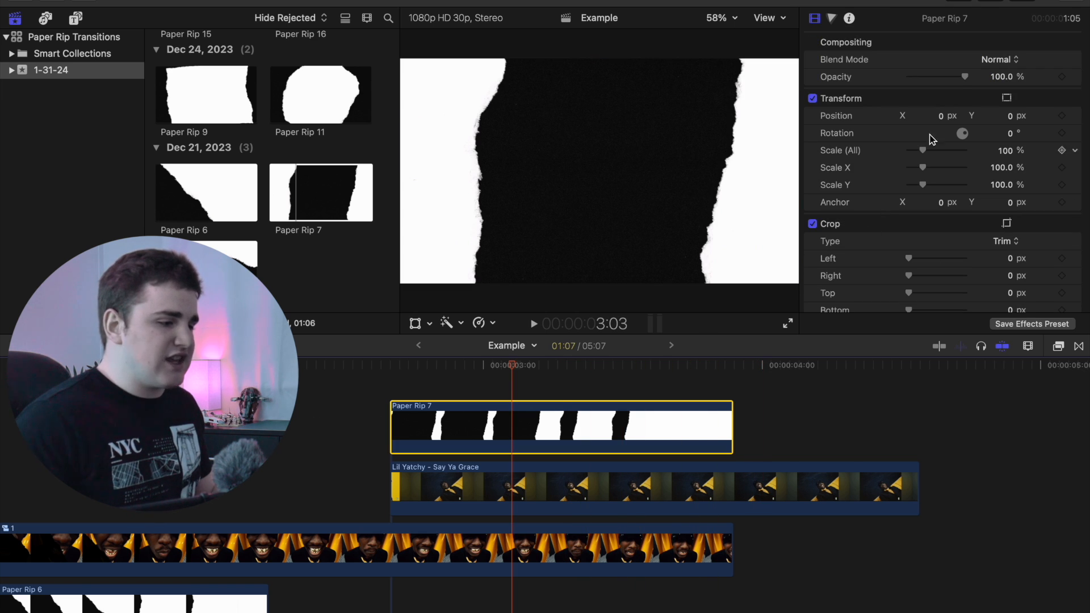
left_click(1007, 63)
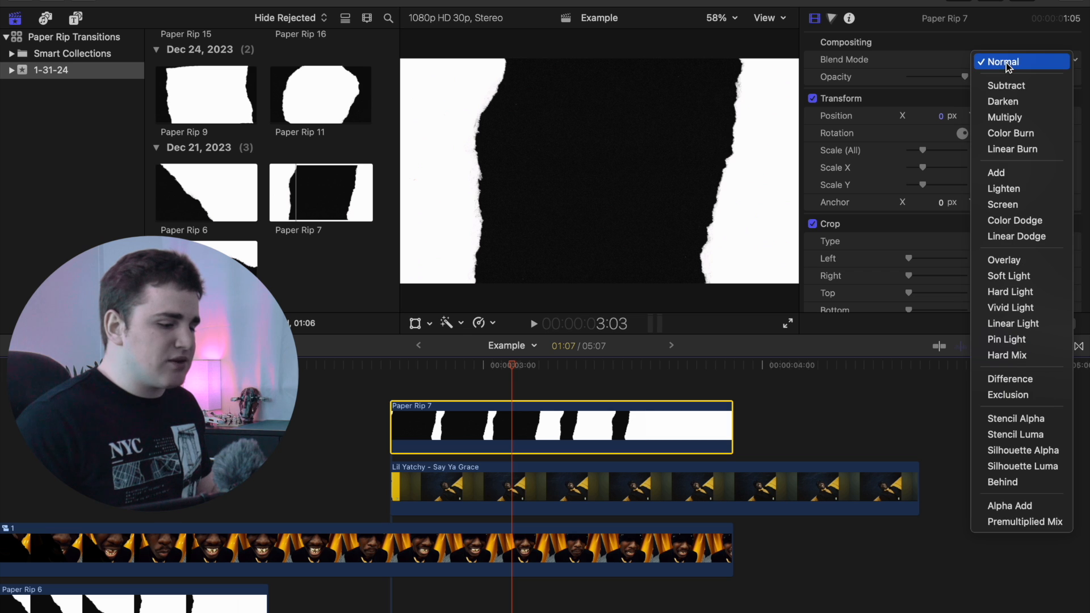
left_click(999, 434)
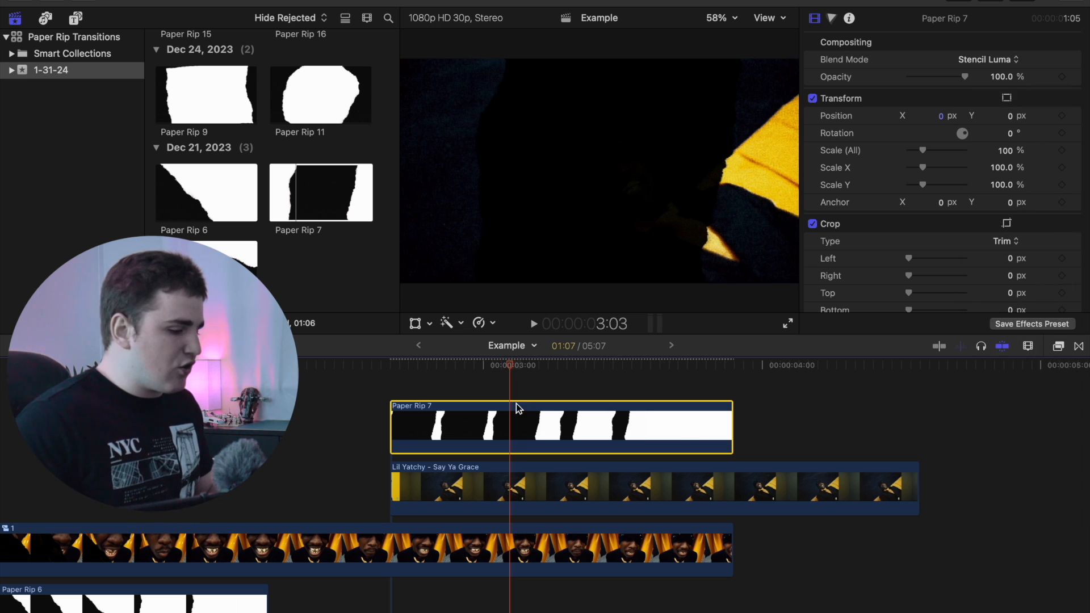
Step: Duplicate the Paper Rip 7 clip into the layer between the overlapping Lil Yatchy clip and compound clip 1, keeping it aligned with the original
left_click_drag(518, 407, 510, 509)
scroll(514, 405, "up", 1)
scroll(505, 489, "up", 1)
left_click(480, 384)
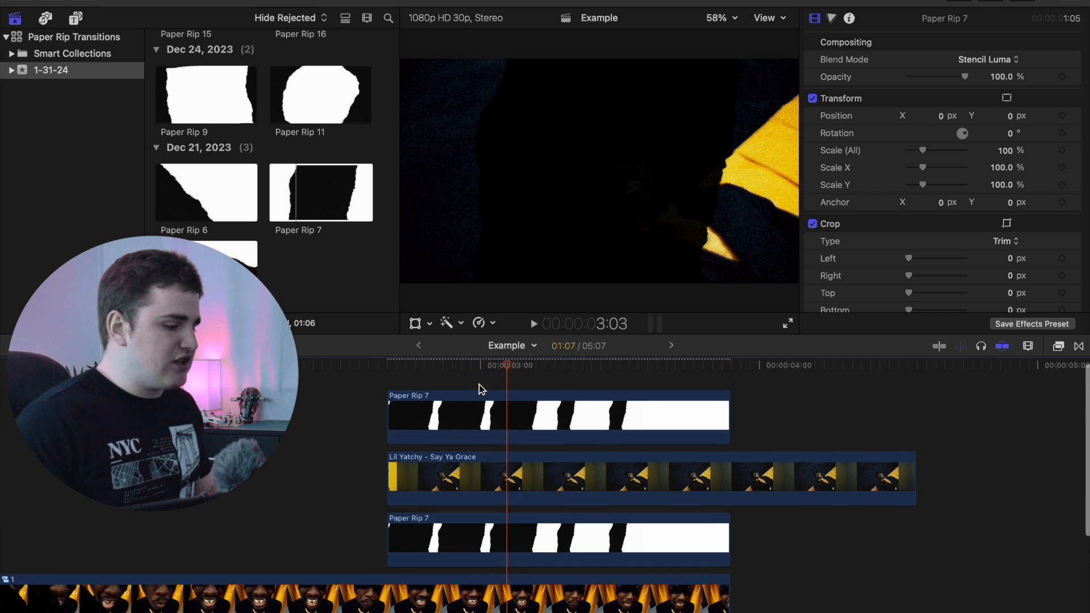
Step: Combine the upper Paper Rip 7 matte and the Lil Yatchy clip into a compound clip named 2 in event 1-31-24
left_click(469, 408)
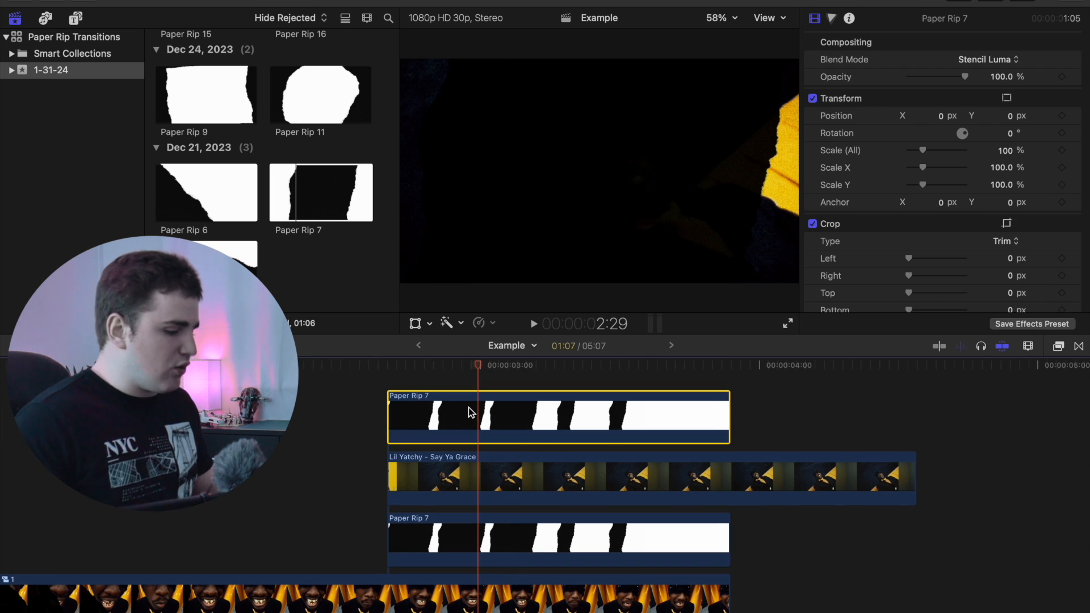
left_click(464, 467, "super")
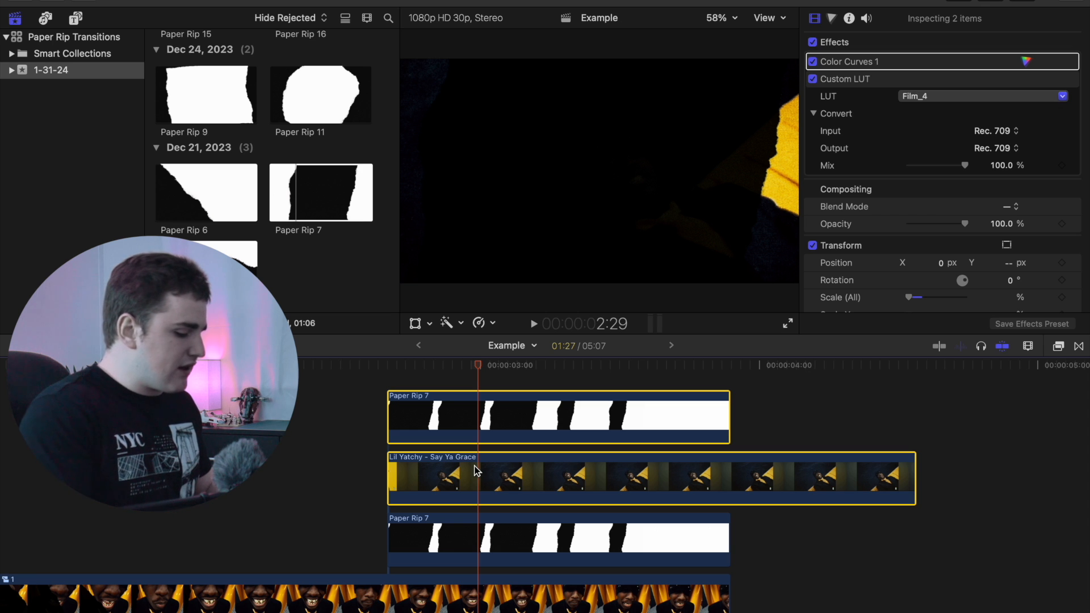
key("alt+g")
type("2")
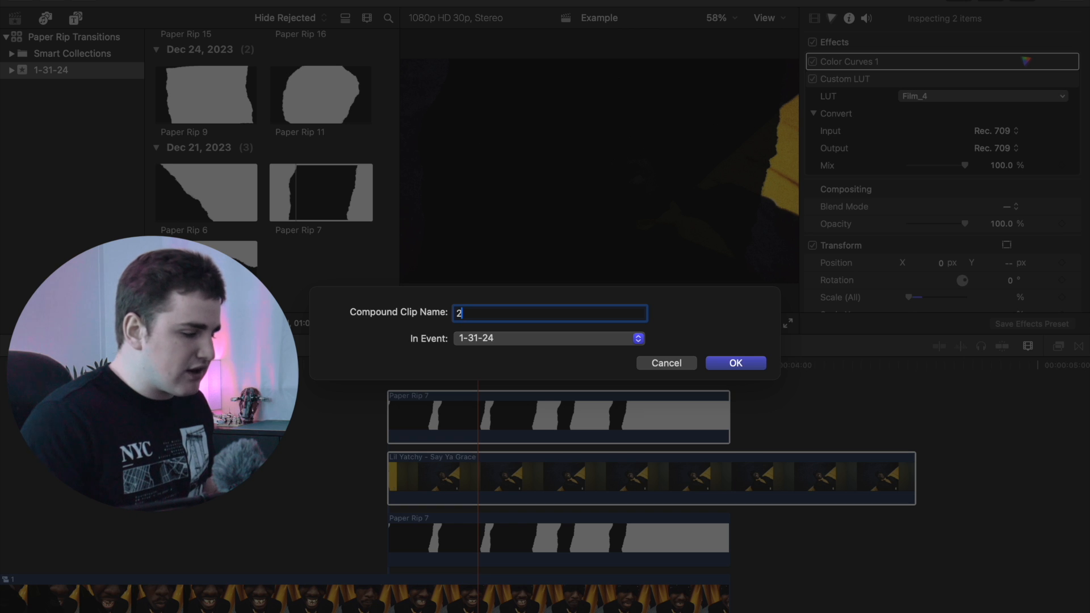
key("Return")
Step: Set the blend mode of the Paper Rip 7 clip beneath compound clip 2 to Screen
scroll(477, 466, "down", 3)
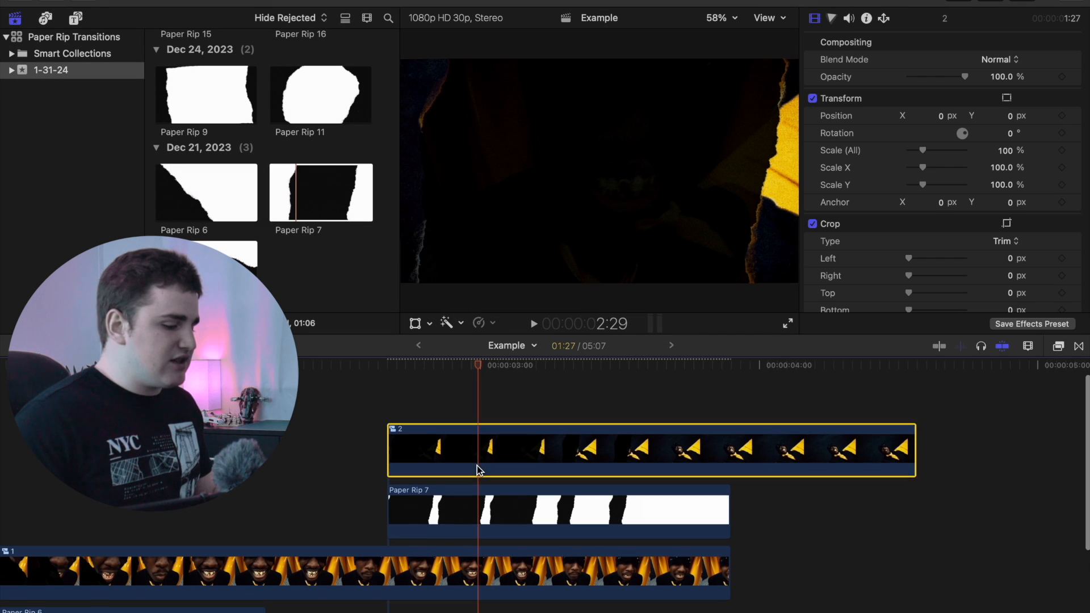
left_click(471, 478)
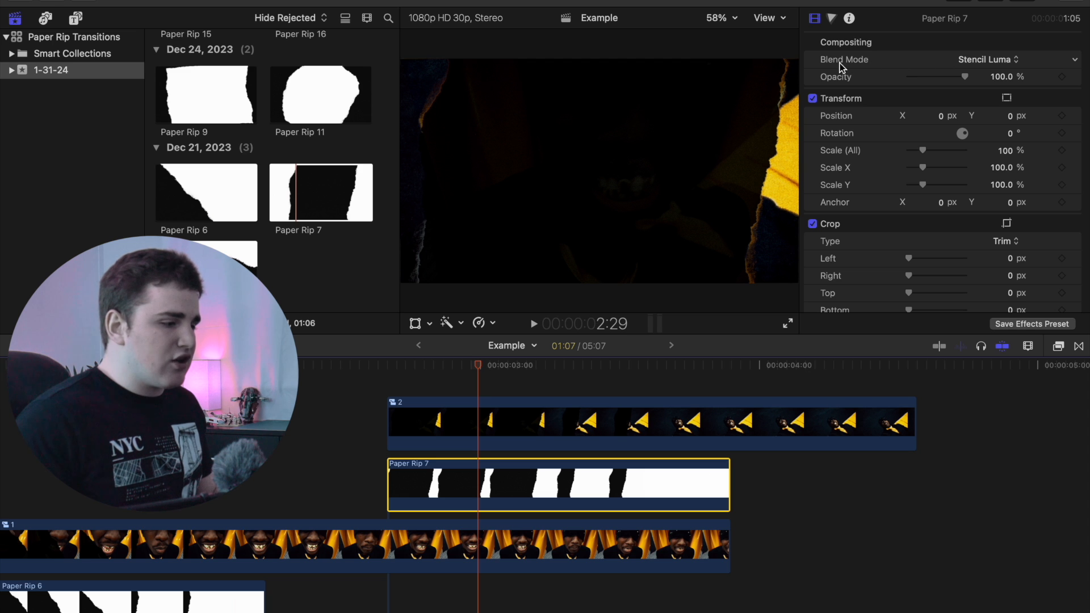
left_click(963, 63)
scroll(982, 59, "up", 5)
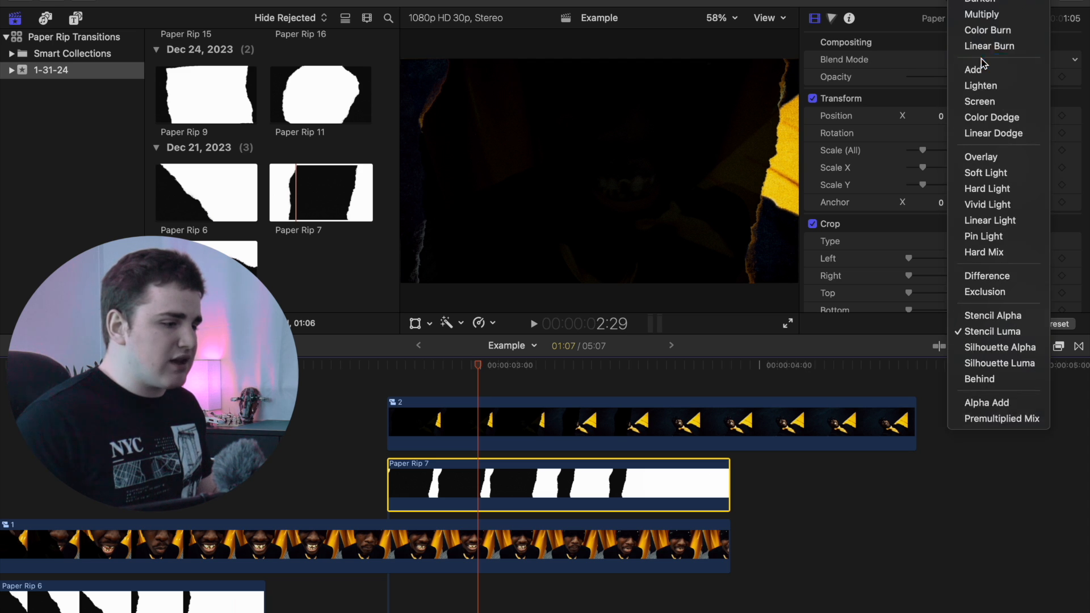
left_click(981, 134)
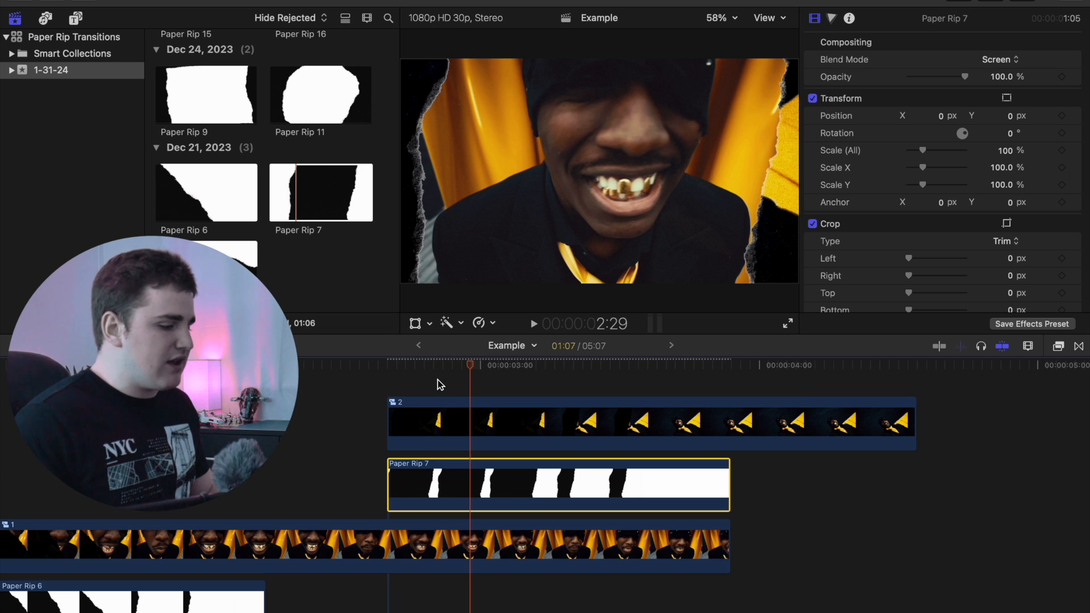
Step: Play the second paper rip transition from 2:10 to check the tear
left_click(300, 410)
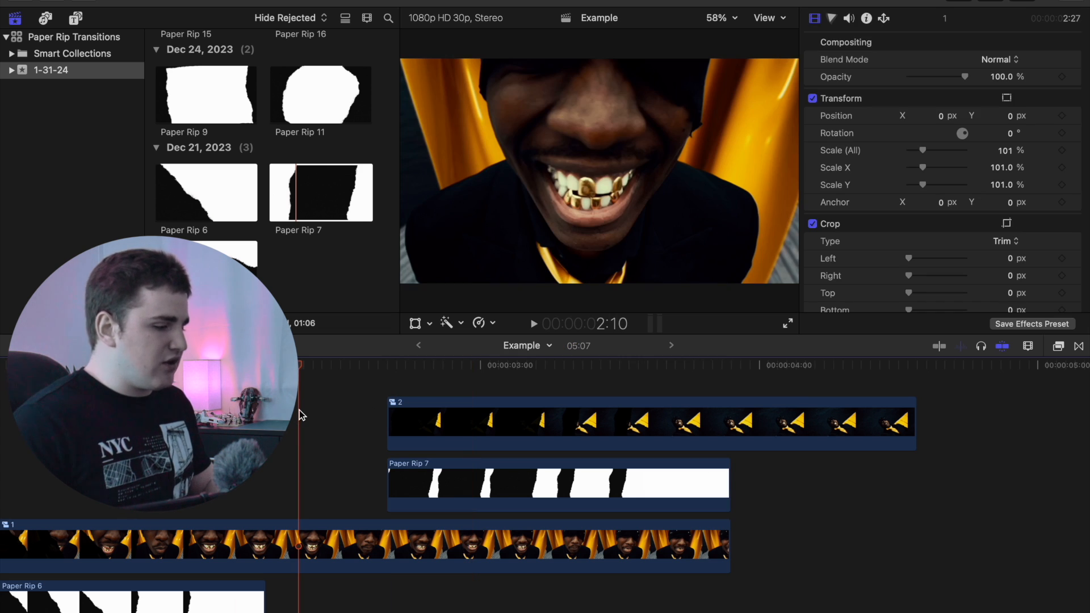
key("space")
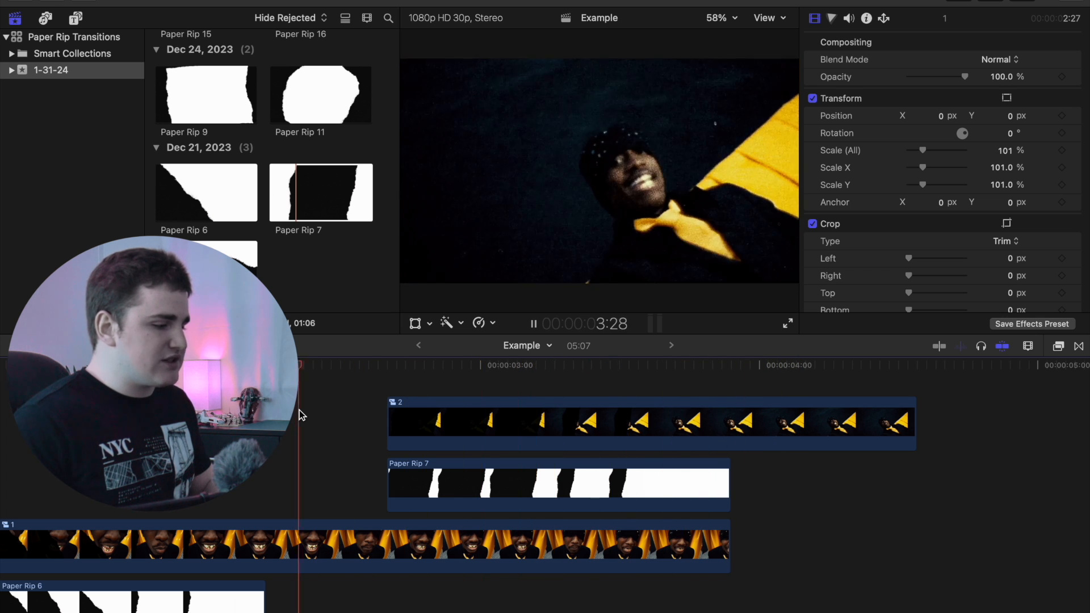
key("space")
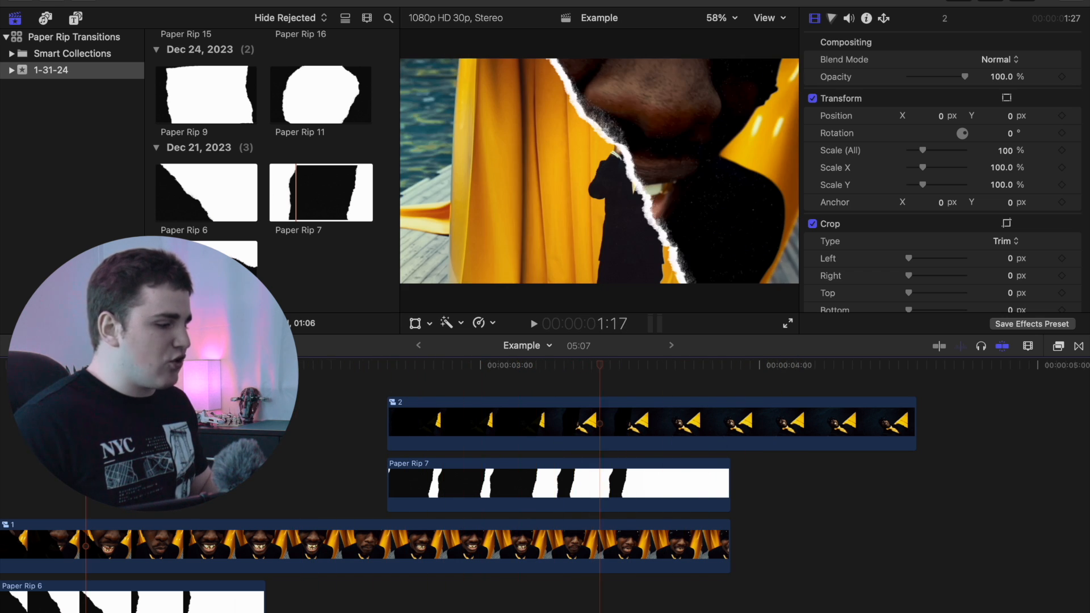
Step: With the playhead at 3:04, duplicate the Screen-blended Paper Rip 7 clip onto an adjacent layer between compound clips 2 and 1, keeping both aligned
left_click(525, 379)
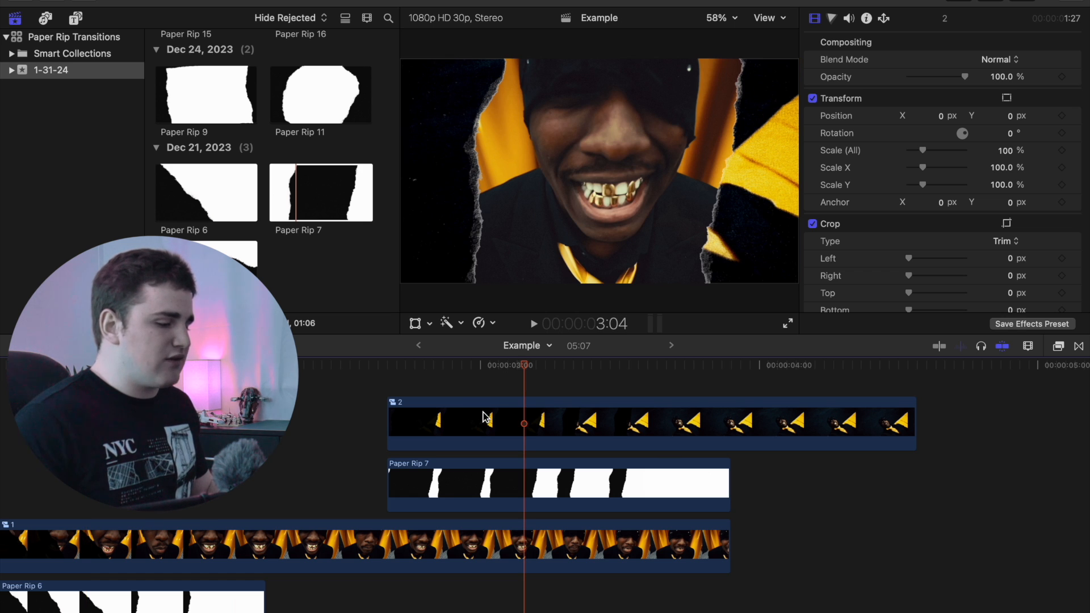
left_click(517, 472)
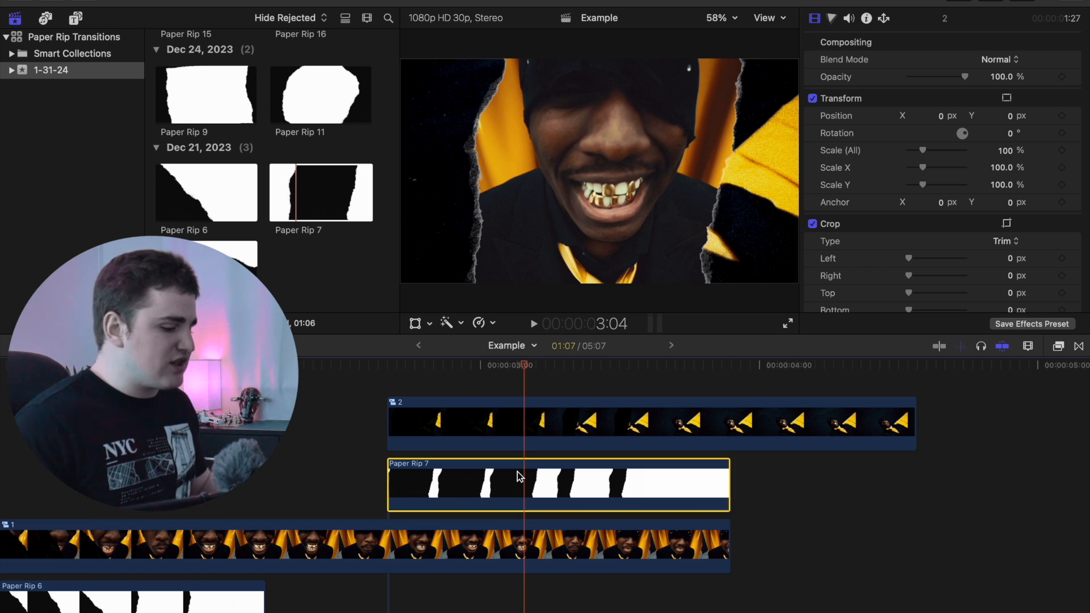
left_click_drag(519, 461, 519, 463)
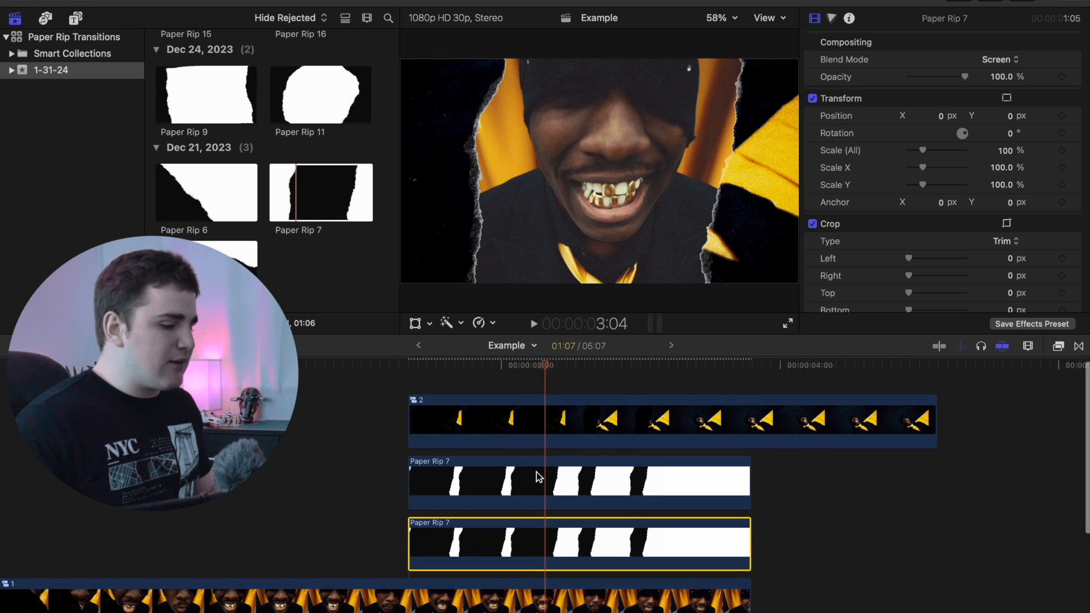
Step: Offset the torn edges by setting Position X to about -36.4 px on the upper Paper Rip 7 clip and 39.0 px on the lower one
left_click(540, 476)
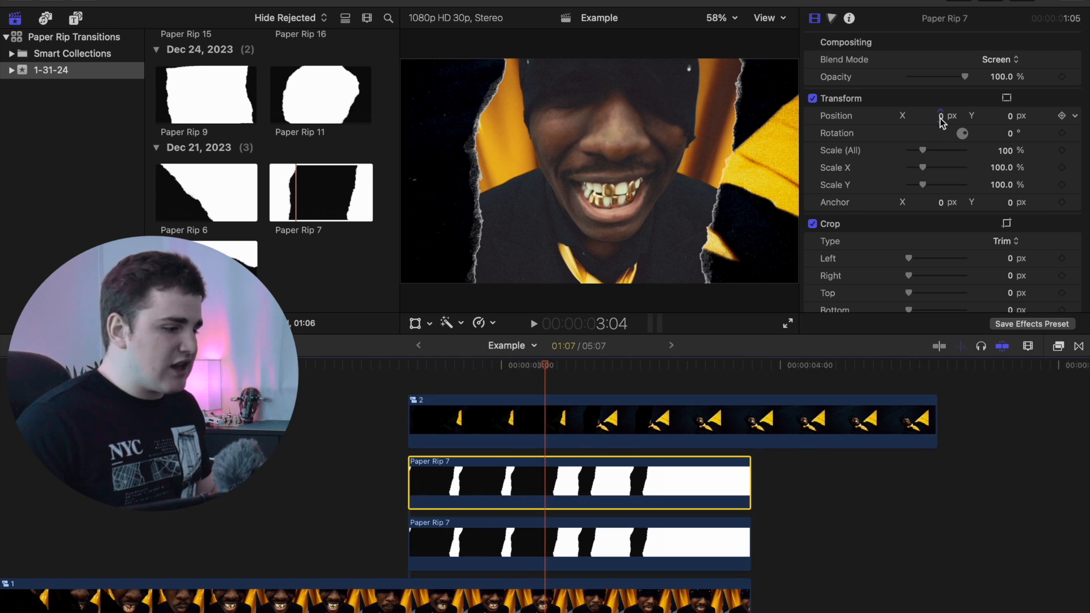
left_click_drag(942, 118, 932, 118)
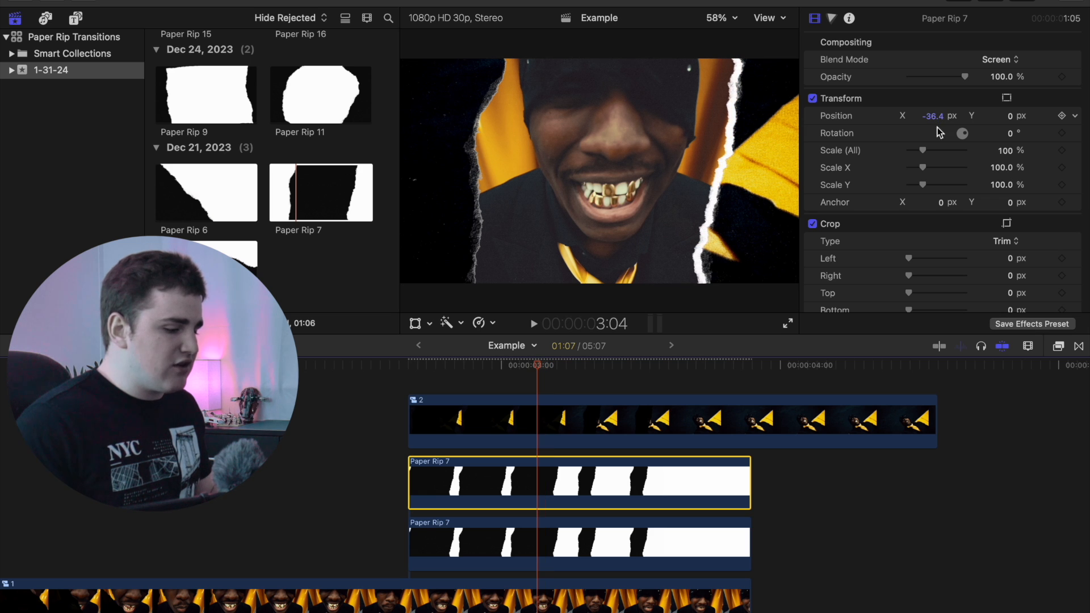
left_click(632, 525)
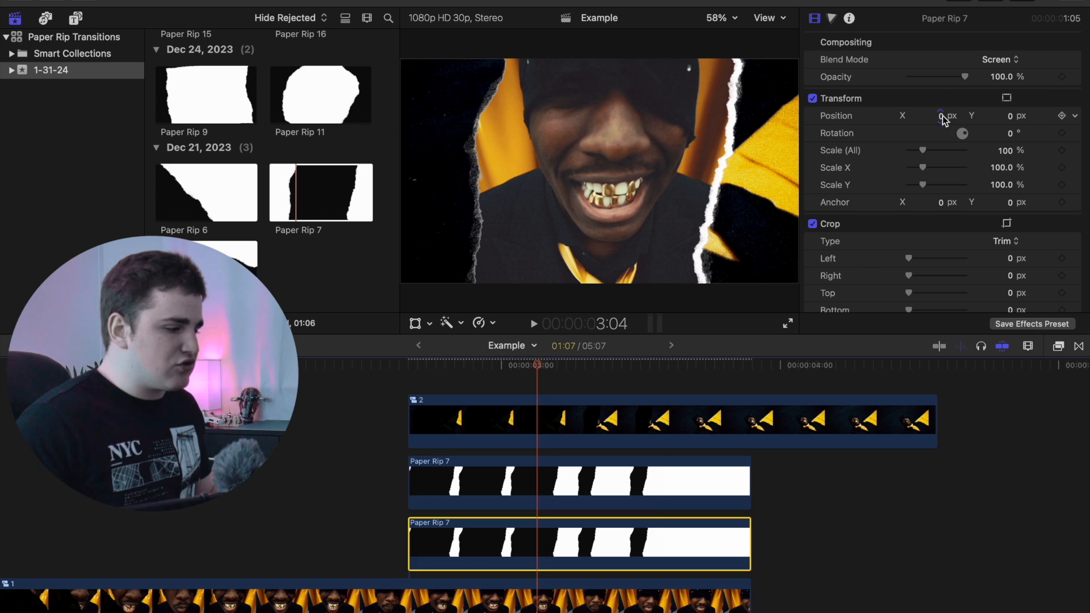
left_click_drag(943, 115, 965, 116)
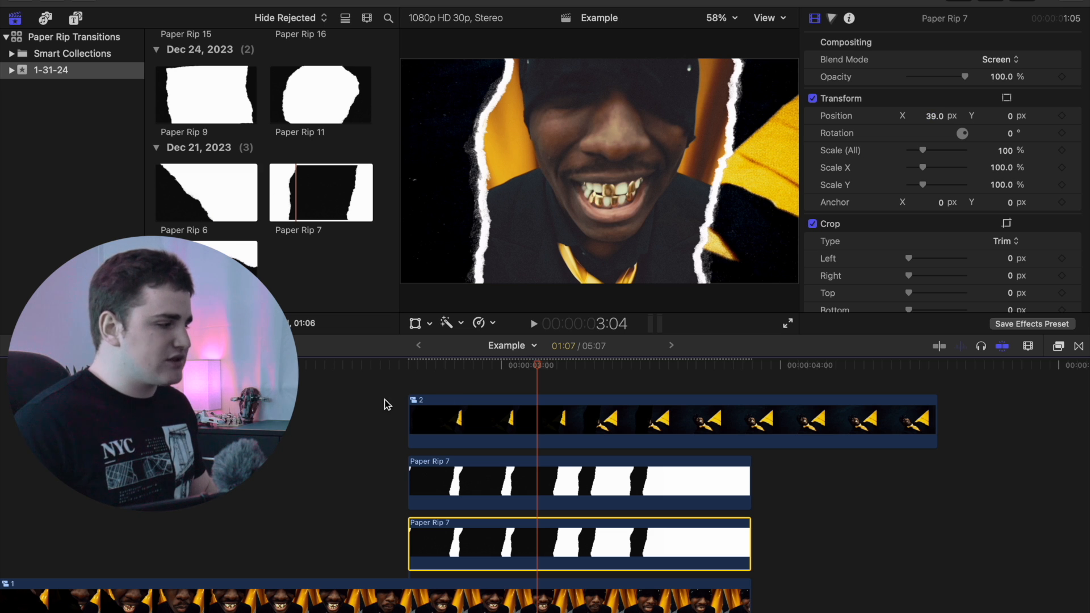
Step: Play the transition from 2:08 through to 4:01 to review the white torn edges on both sides
left_click(302, 443)
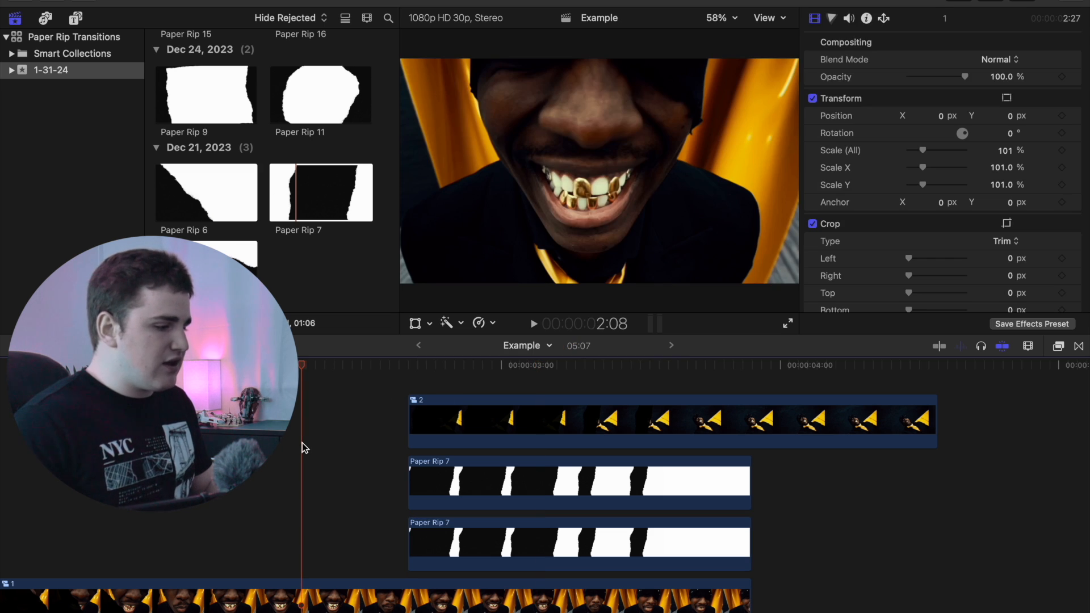
key("space")
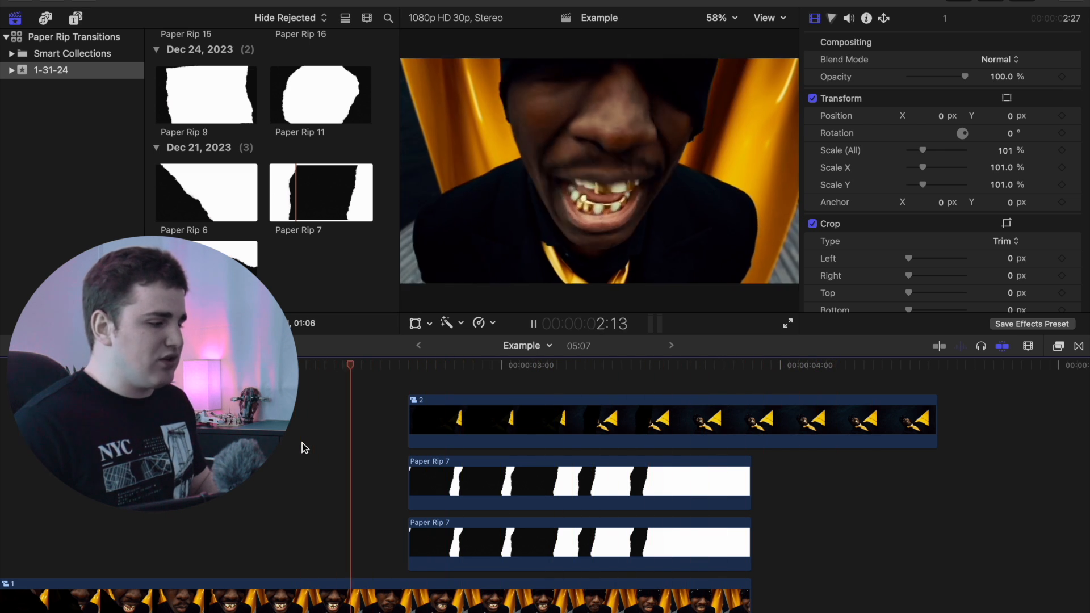
key("space")
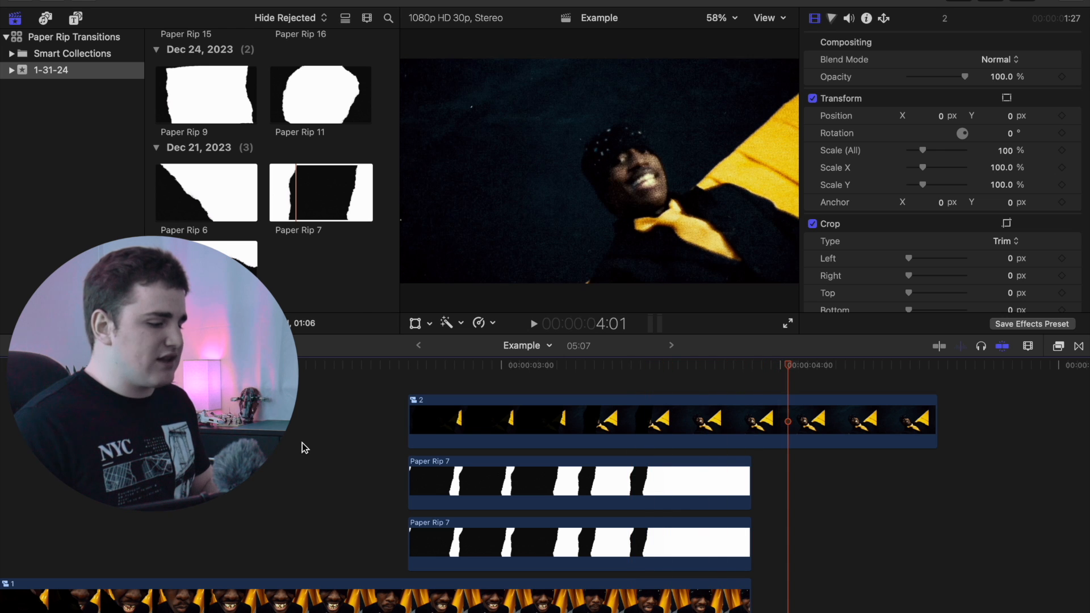